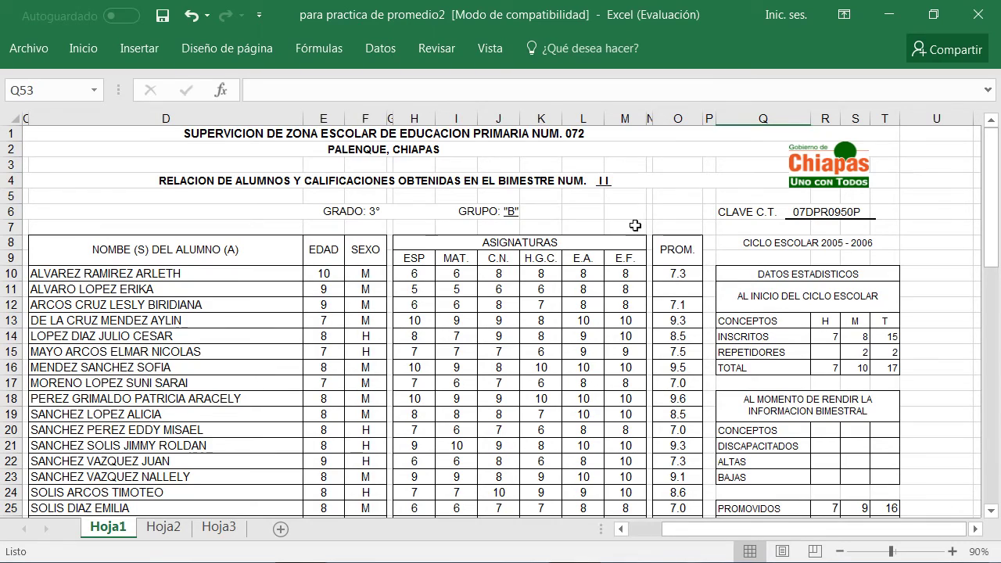
Step: Try selecting the PROMEDIO DE APROVECHAMIENTO POR MATERIA averages row, then clear that selection
scroll(635, 225, "down", 1)
scroll(633, 228, "down", 1)
scroll(631, 231, "down", 1)
scroll(630, 236, "down", 1)
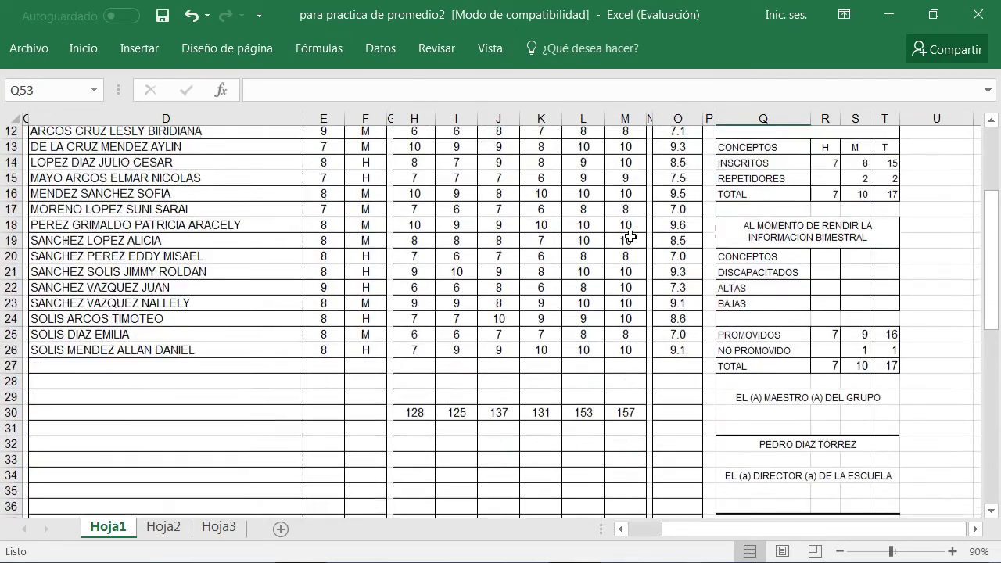
scroll(630, 236, "down", 2)
scroll(631, 239, "down", 2)
scroll(464, 286, "down", 1)
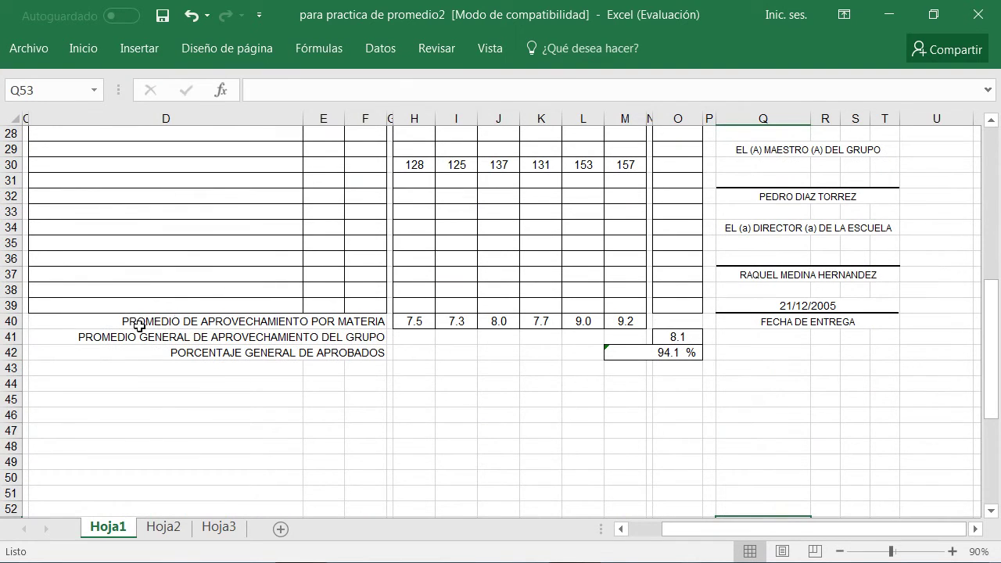
left_click_drag(131, 321, 635, 322)
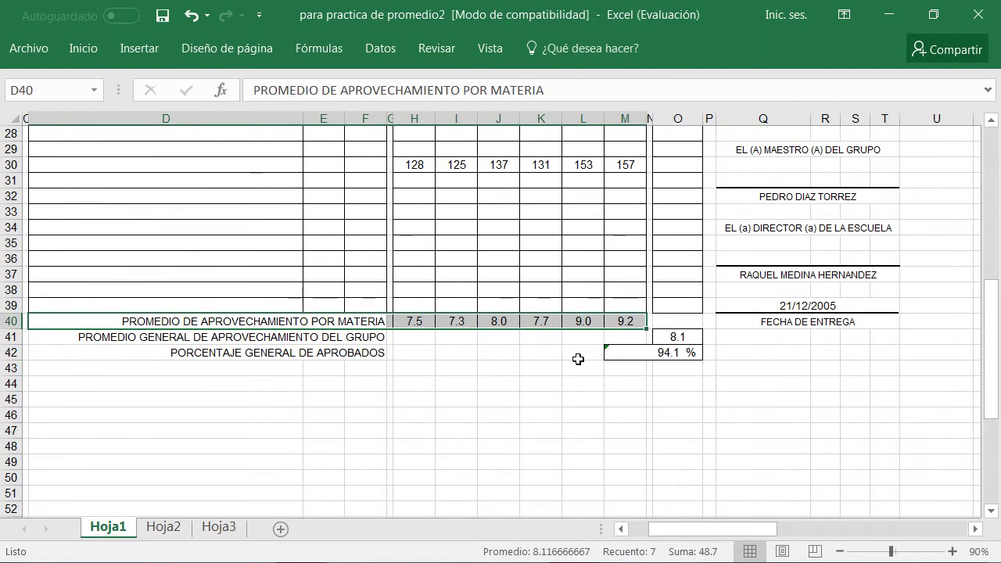
left_click(532, 365)
scroll(527, 367, "up", 2)
scroll(527, 369, "up", 1)
scroll(524, 372, "up", 4)
scroll(469, 289, "up", 2)
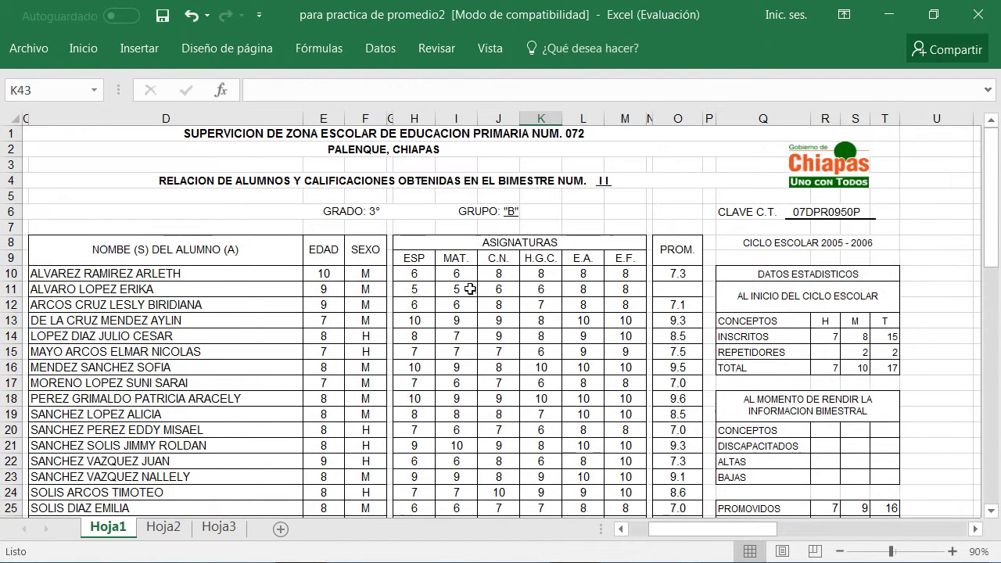
Step: Select the subject headers ESP through E.A., then clear that selection
left_click_drag(409, 258, 622, 258)
scroll(498, 278, "down", 1)
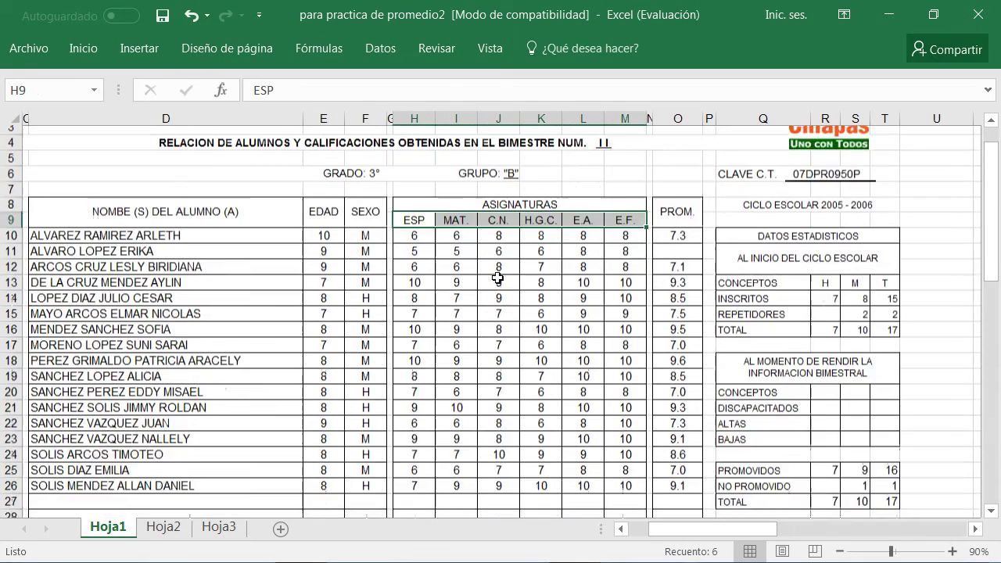
scroll(495, 234, "down", 2)
scroll(494, 271, "down", 1)
scroll(475, 319, "down", 1)
scroll(473, 327, "down", 2)
left_click(472, 326)
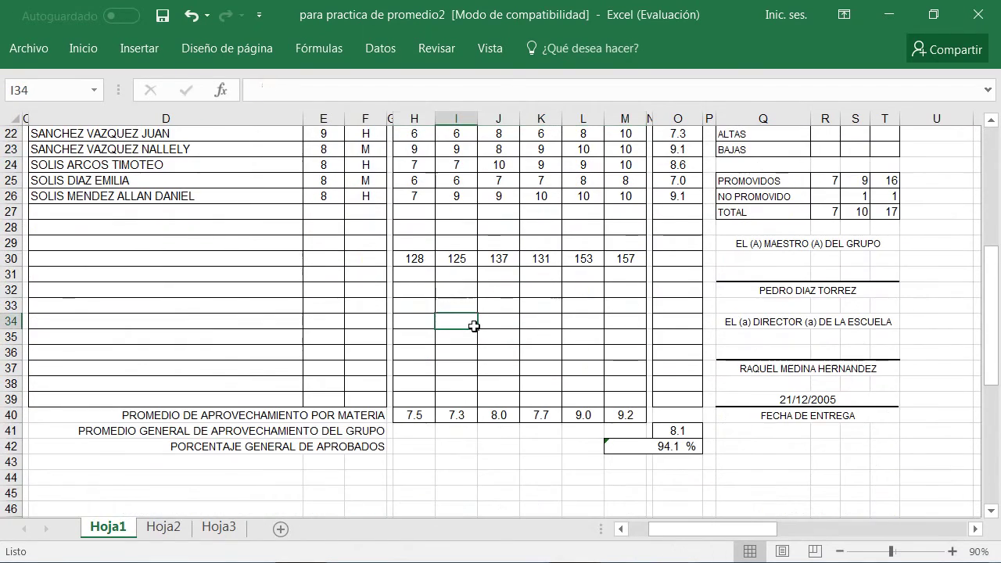
scroll(459, 342, "up", 5)
scroll(459, 350, "up", 2)
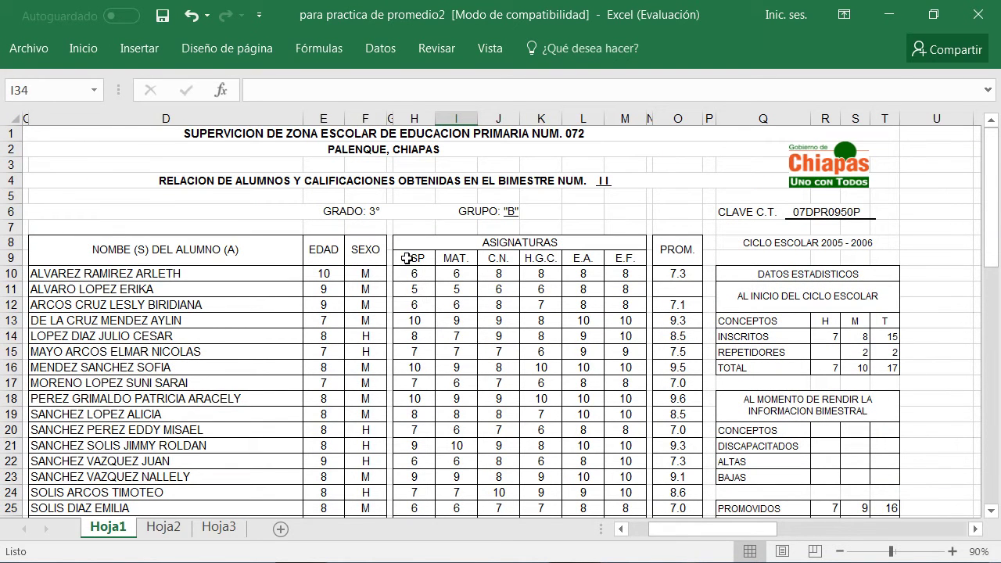
Step: Select headers ESP through E.F. (H9:M9) and add the row-40 averages H40:M40
mouse_move(403, 258)
left_mouse_down()
mouse_move(623, 258)
mouse_move(609, 260)
left_mouse_up()
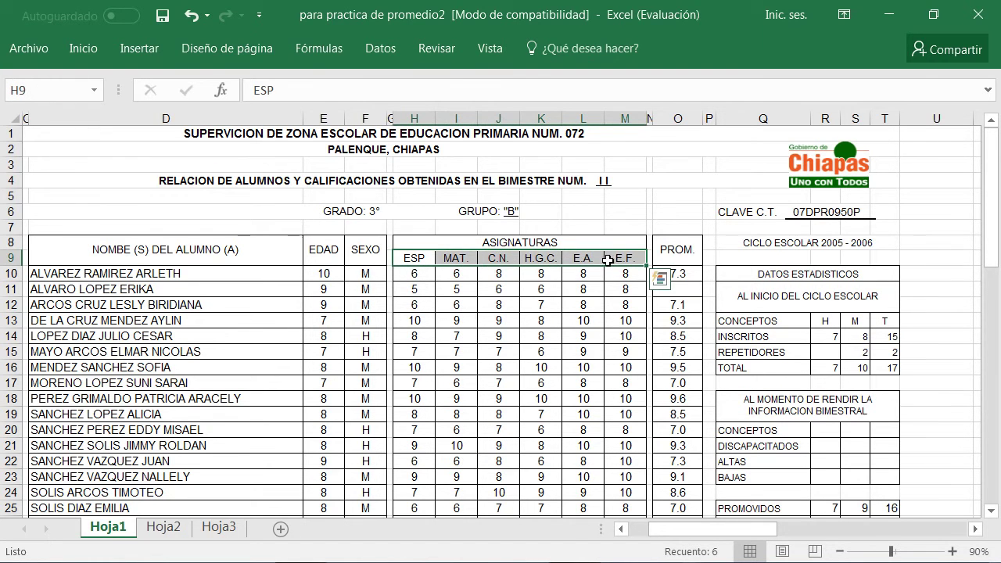
scroll(607, 260, "down", 4)
scroll(603, 259, "down", 2)
scroll(595, 264, "down", 3)
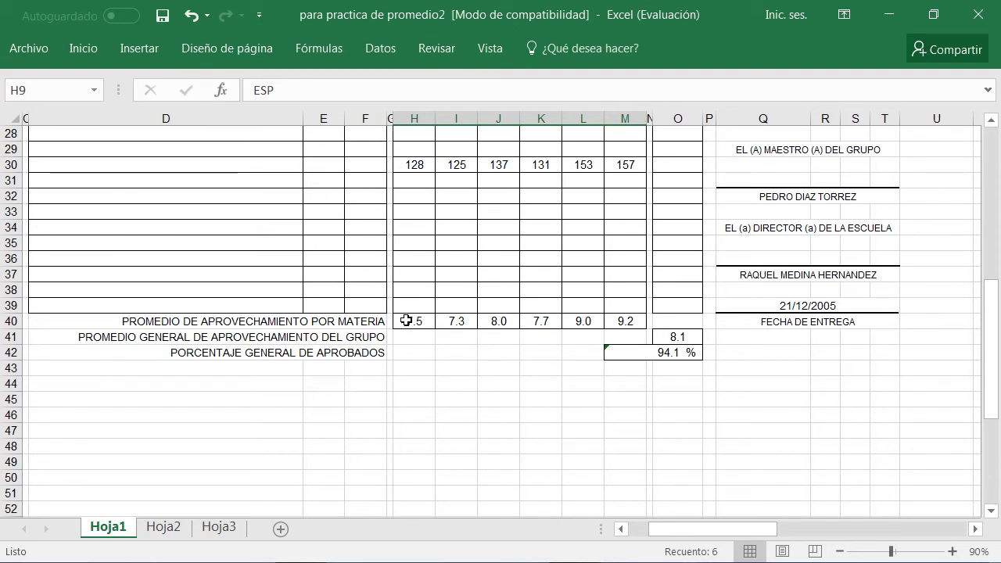
left_click_drag(403, 320, 624, 320)
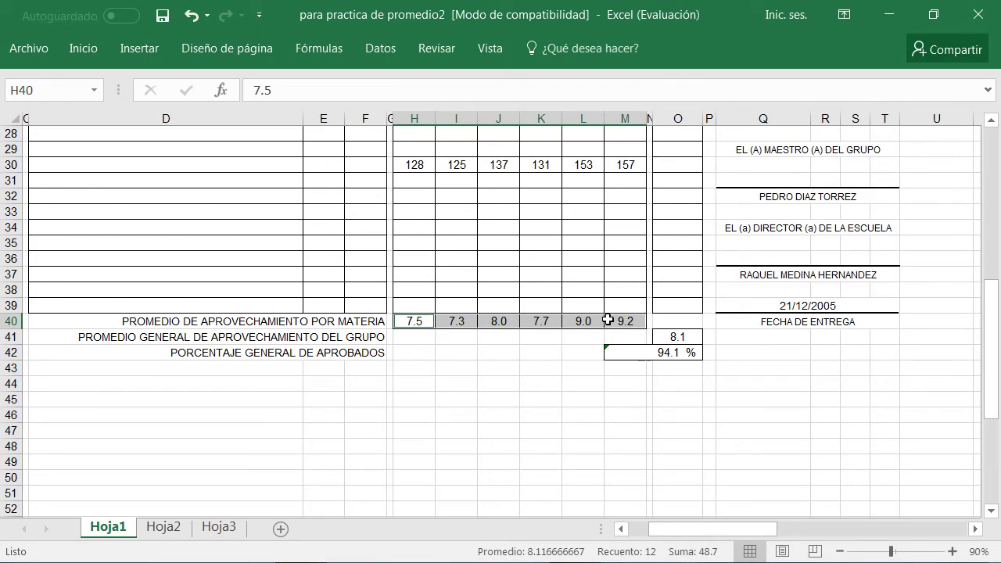
scroll(602, 325, "up", 4)
scroll(594, 329, "up", 3)
scroll(590, 333, "up", 2)
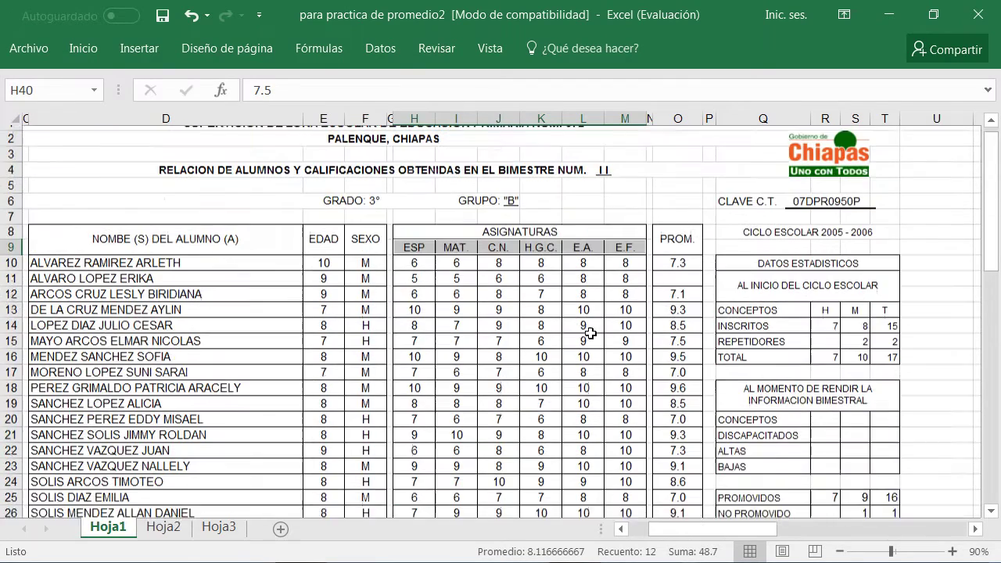
scroll(590, 334, "up", 1)
scroll(588, 334, "down", 3)
scroll(586, 336, "down", 4)
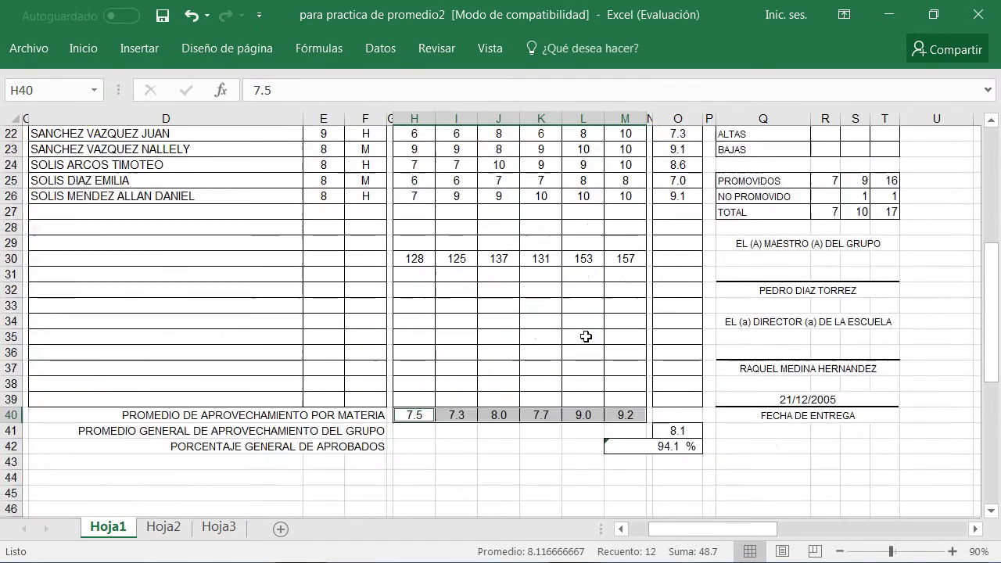
scroll(586, 336, "down", 3)
scroll(586, 336, "down", 1)
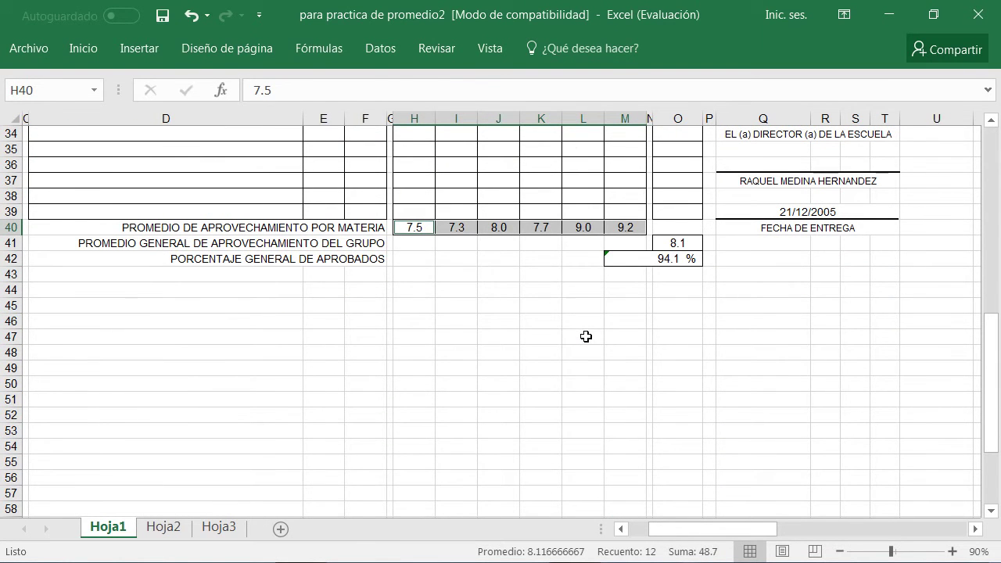
Step: Insert a Columna agrupada chart of the selected subject averages from the Insertar tab
left_click(139, 49)
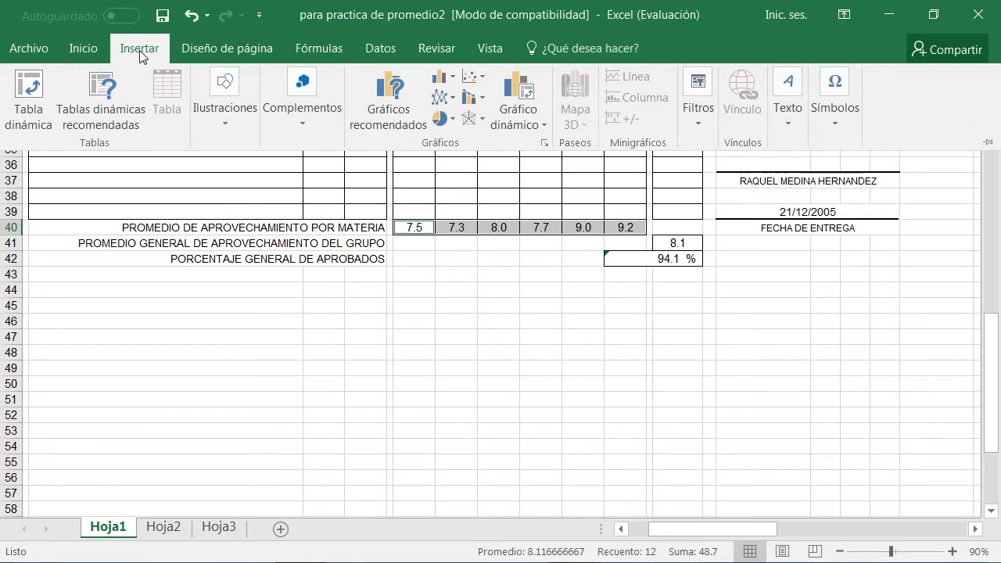
left_click(454, 82)
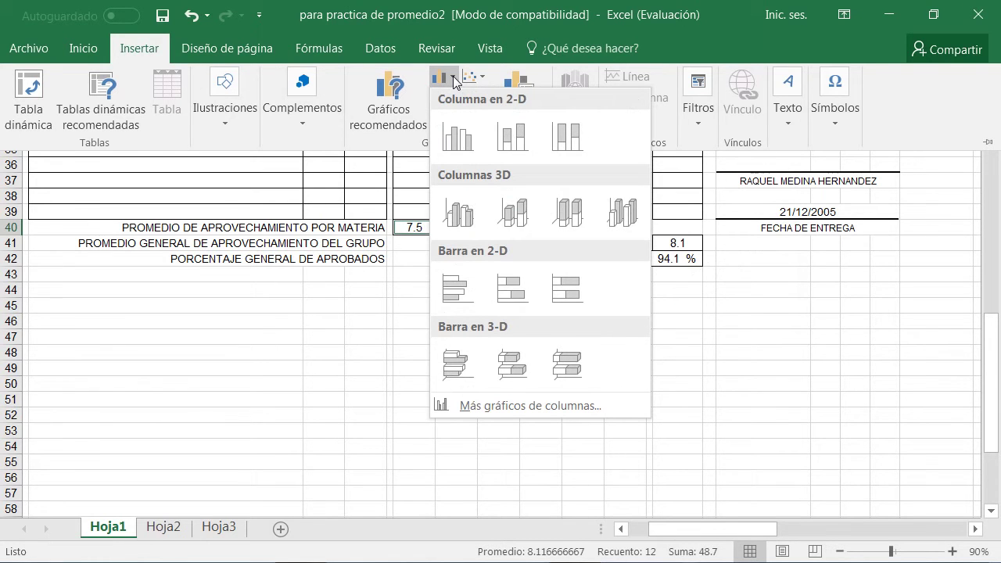
left_click(461, 141)
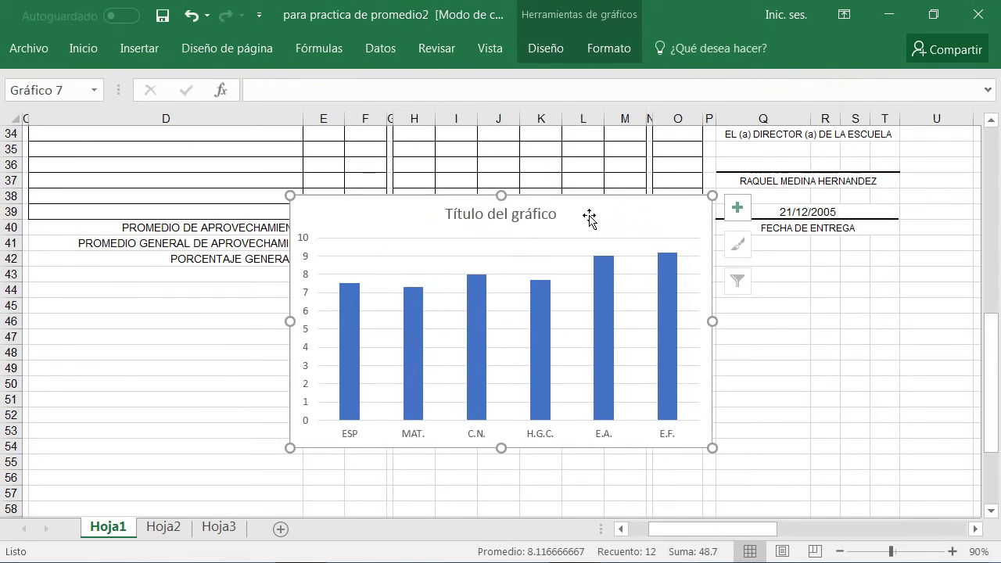
Step: Move the chart down and left so it sits below the averages table
left_click_drag(590, 216, 462, 335)
scroll(467, 323, "down", 2)
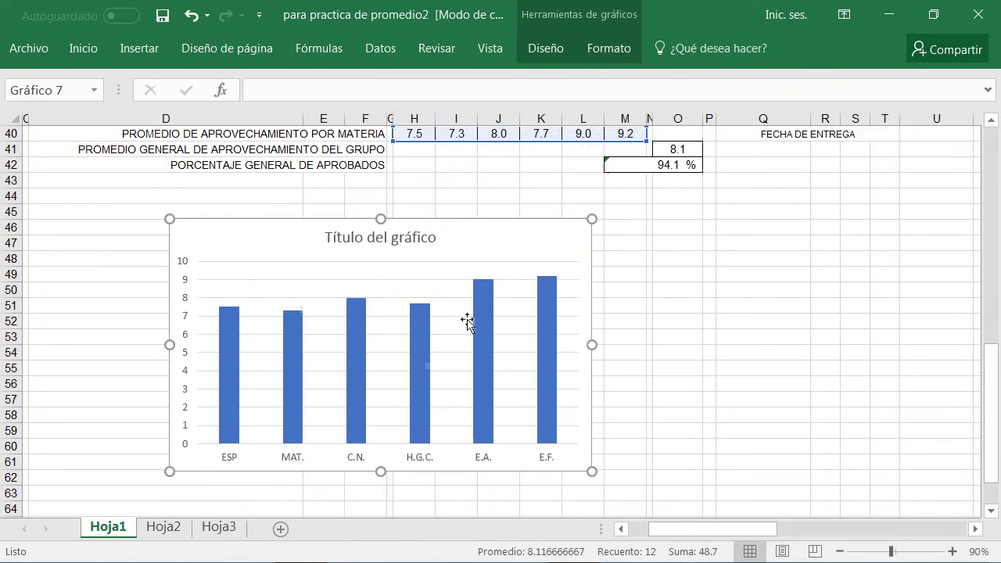
mouse_move(484, 268)
left_mouse_down()
mouse_move(435, 334)
mouse_move(440, 317)
left_mouse_up()
scroll(438, 274, "down", 3)
left_click_drag(436, 232, 432, 279)
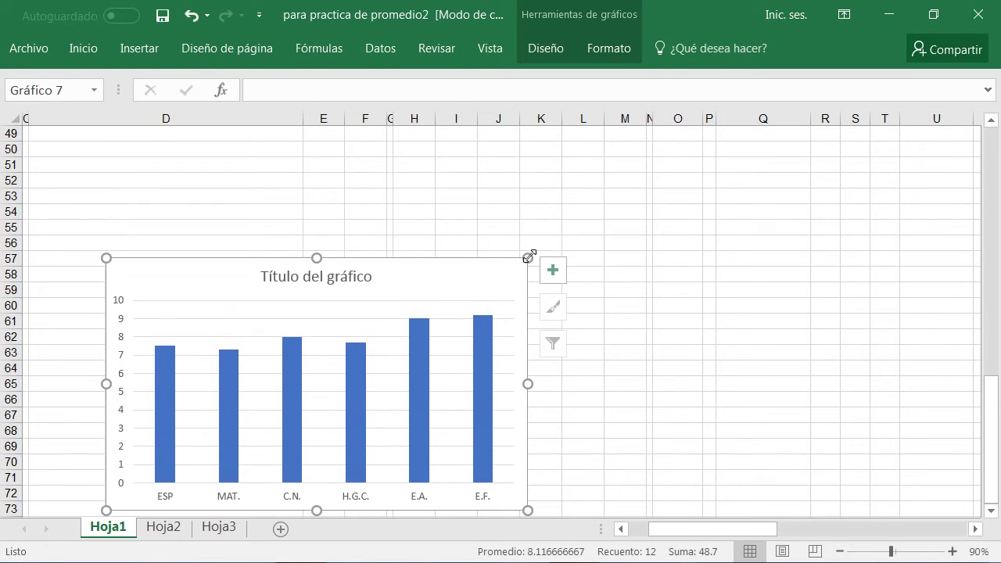
Step: Enlarge the chart upward and to the right, then nudge it slightly left
left_click_drag(528, 258, 648, 150)
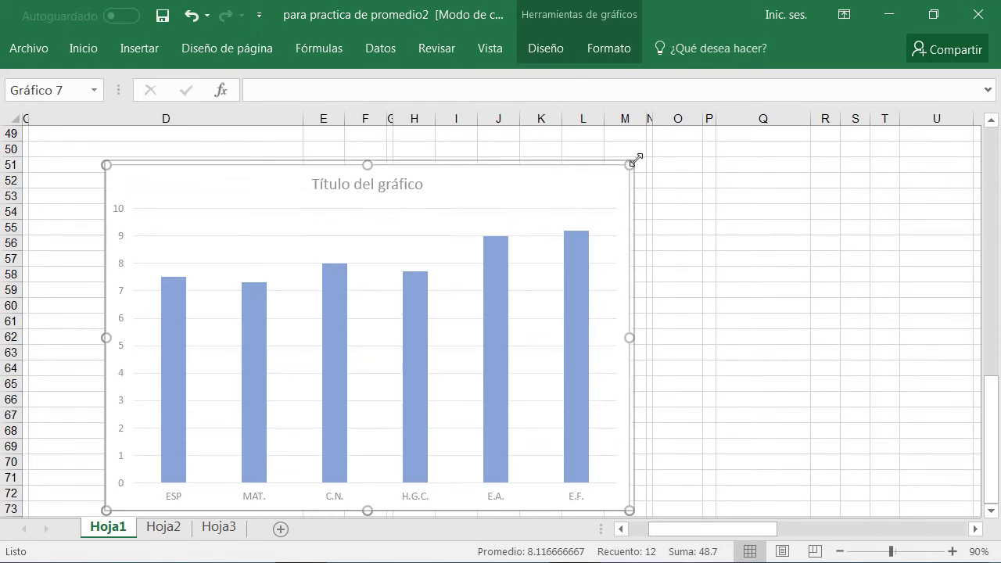
left_click(707, 231)
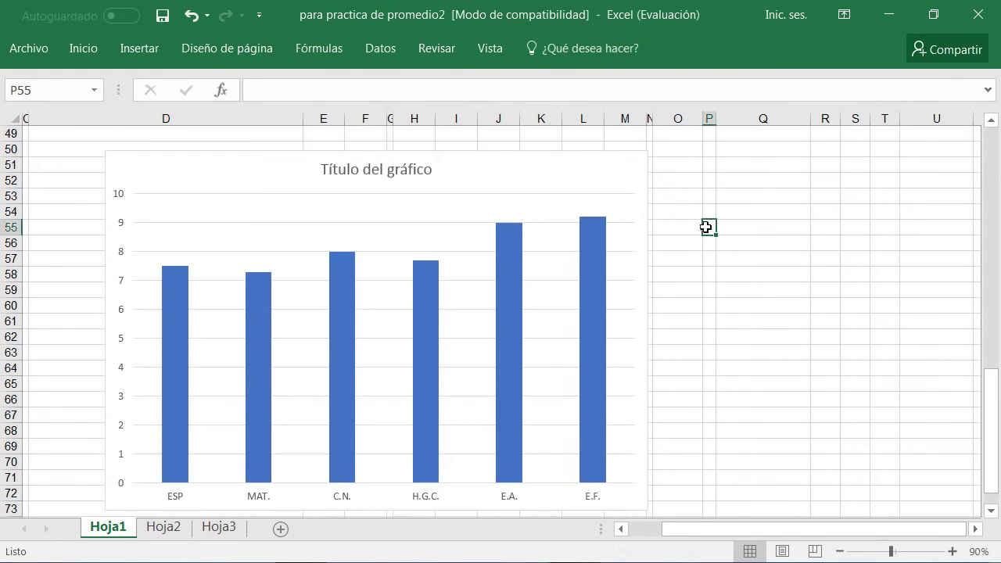
left_click_drag(474, 172, 415, 183)
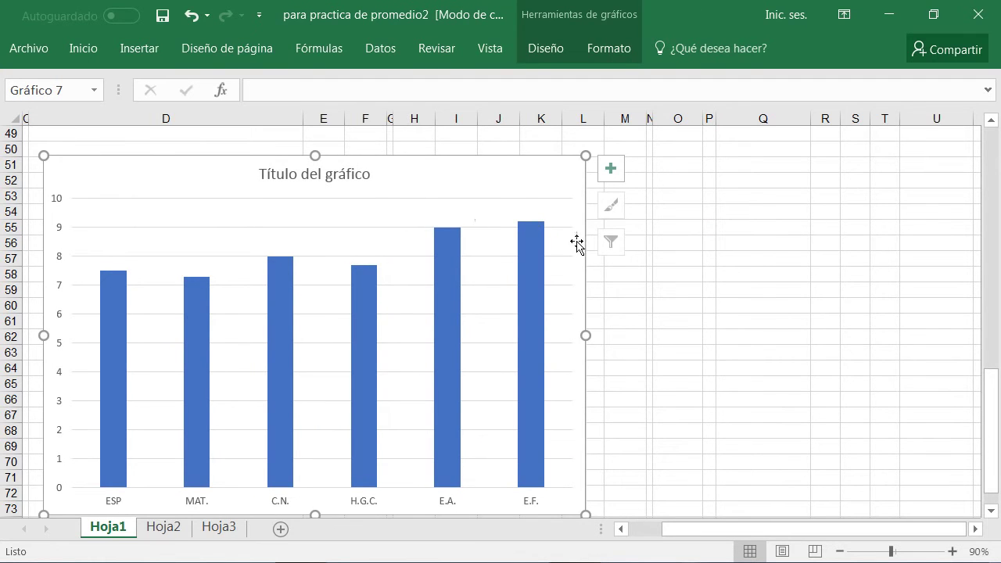
scroll(754, 278, "up", 4)
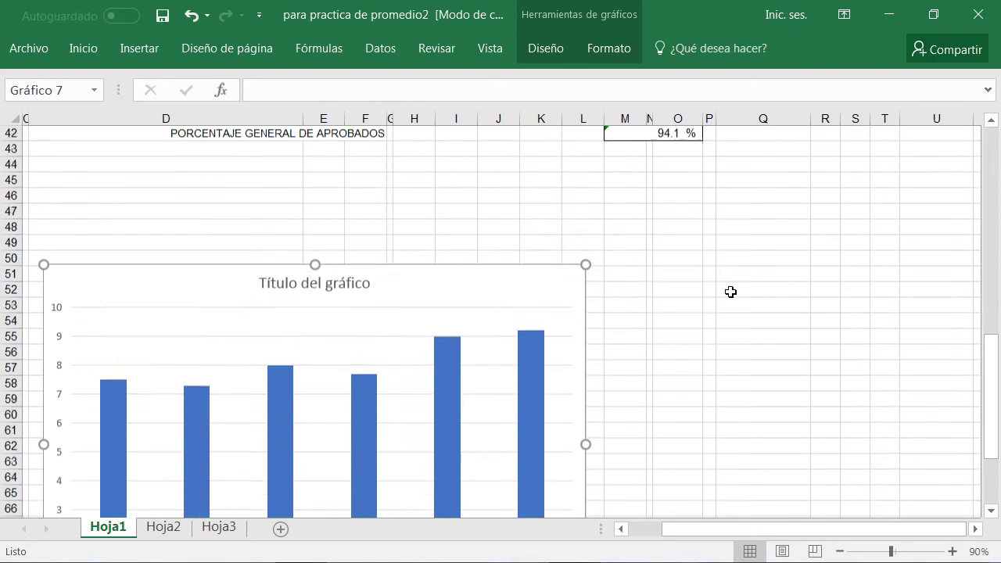
scroll(347, 326, "down", 1)
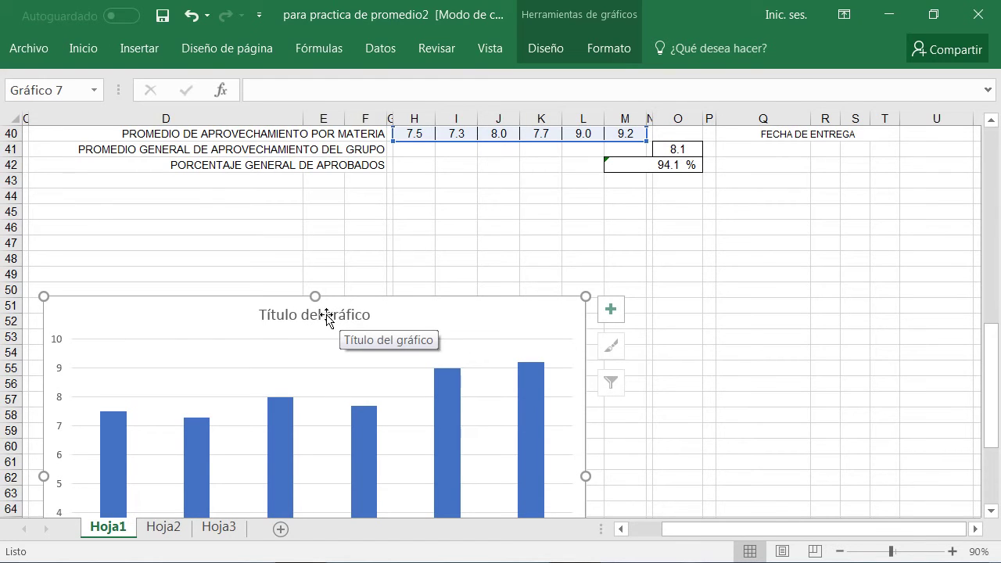
Step: Replace the placeholder chart title with 'PROMEDIO DE APROVECHAMIENTO POR MATERIA'
left_click(326, 314)
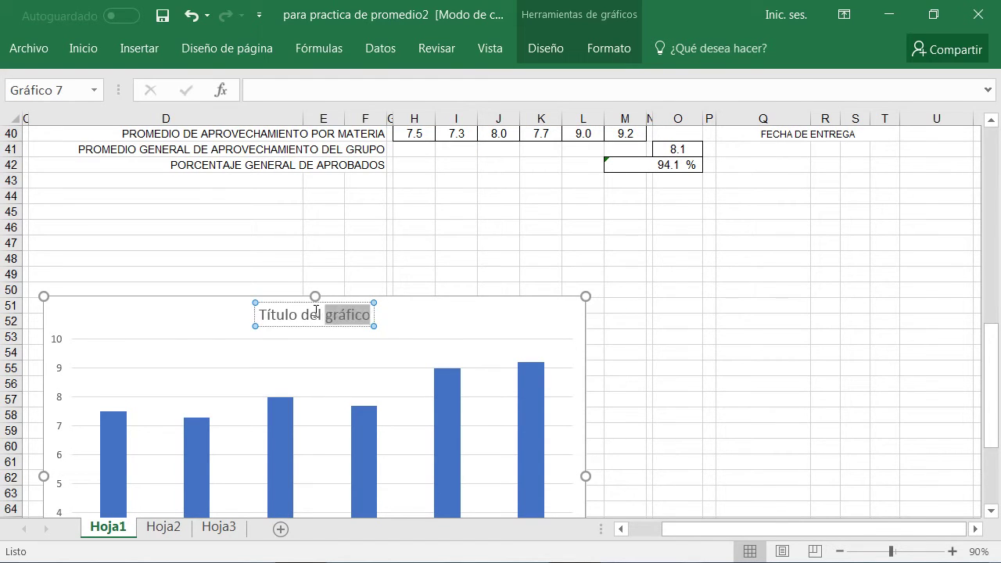
left_click_drag(368, 315, 258, 315)
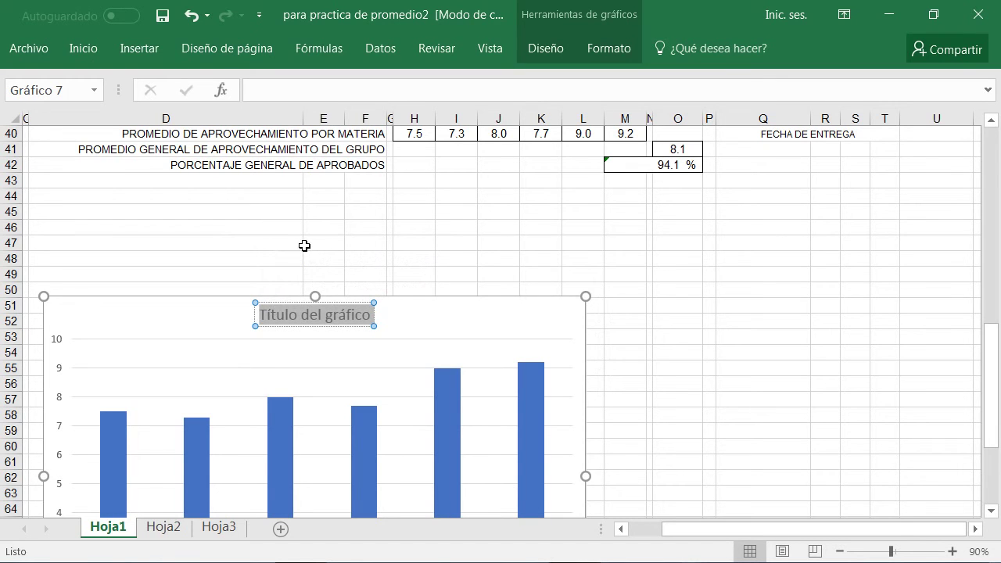
type("PROMEDIO DE APROVECHA")
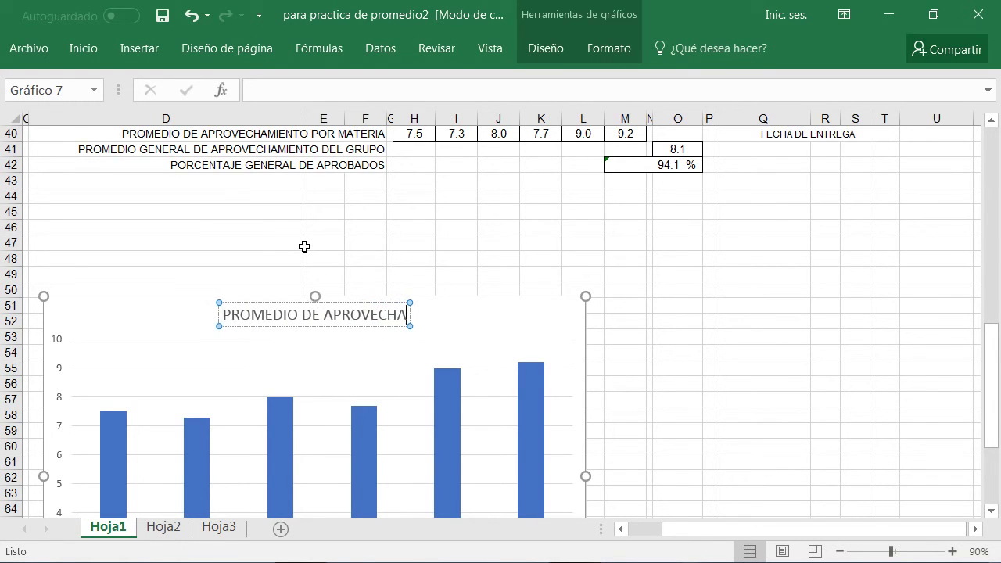
type("MIENTO POR MATERIA")
key("Return")
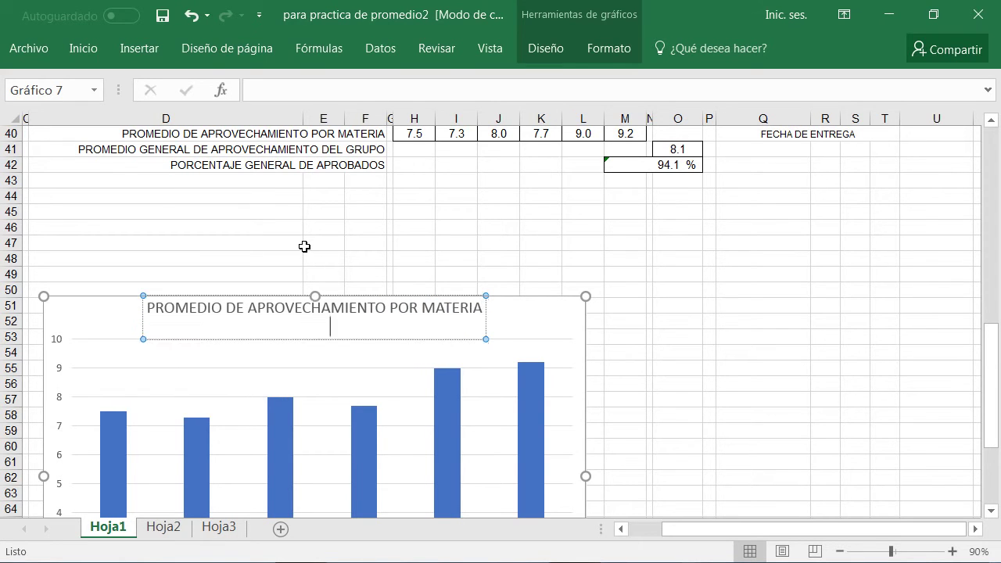
left_click(671, 289)
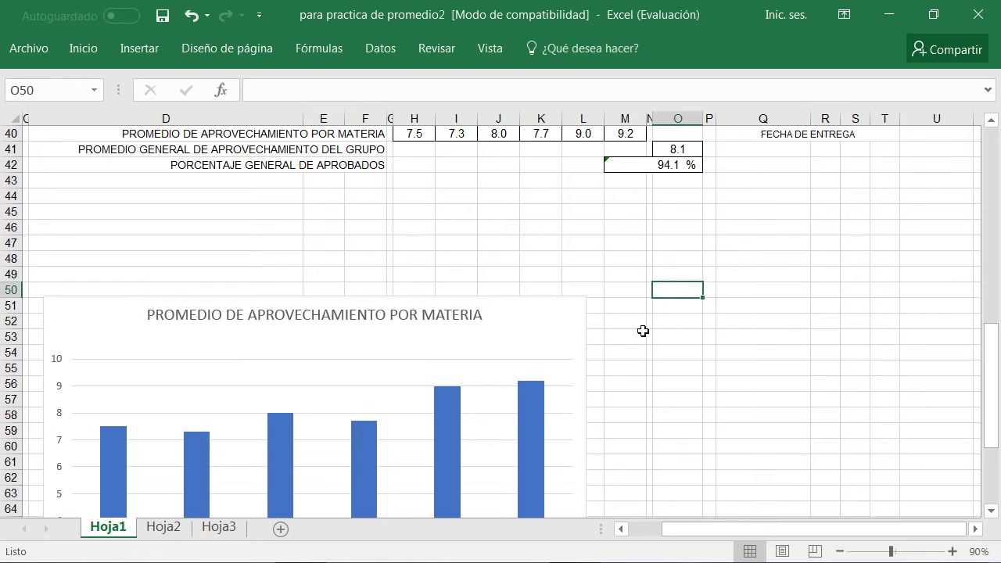
scroll(641, 331, "down", 1)
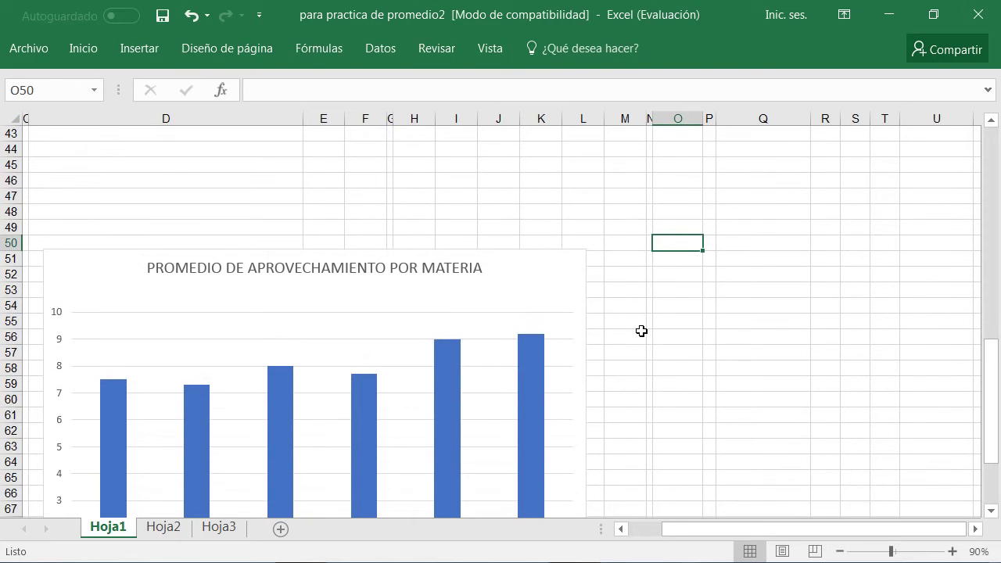
scroll(641, 331, "down", 1)
scroll(641, 331, "down", 1)
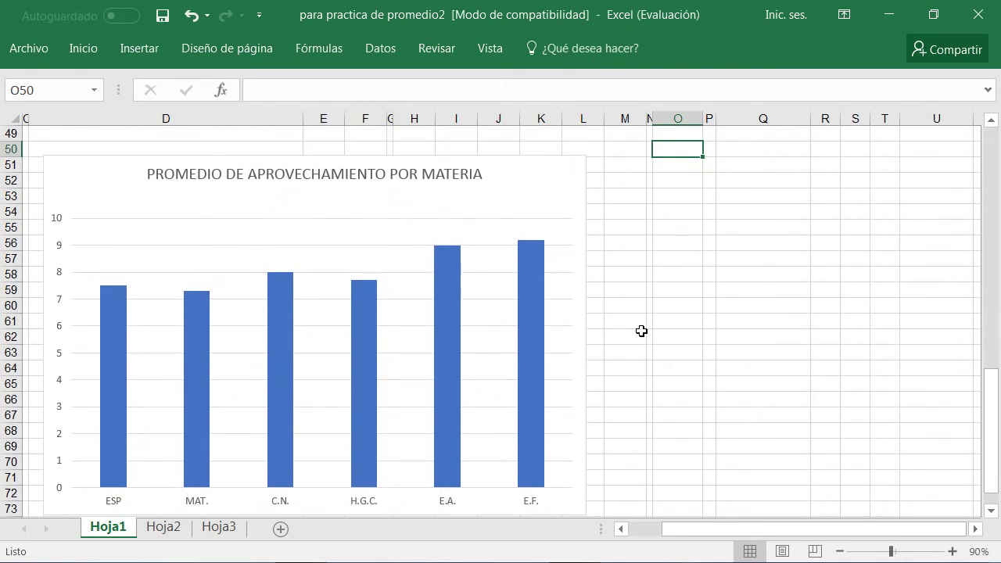
scroll(641, 331, "down", 1)
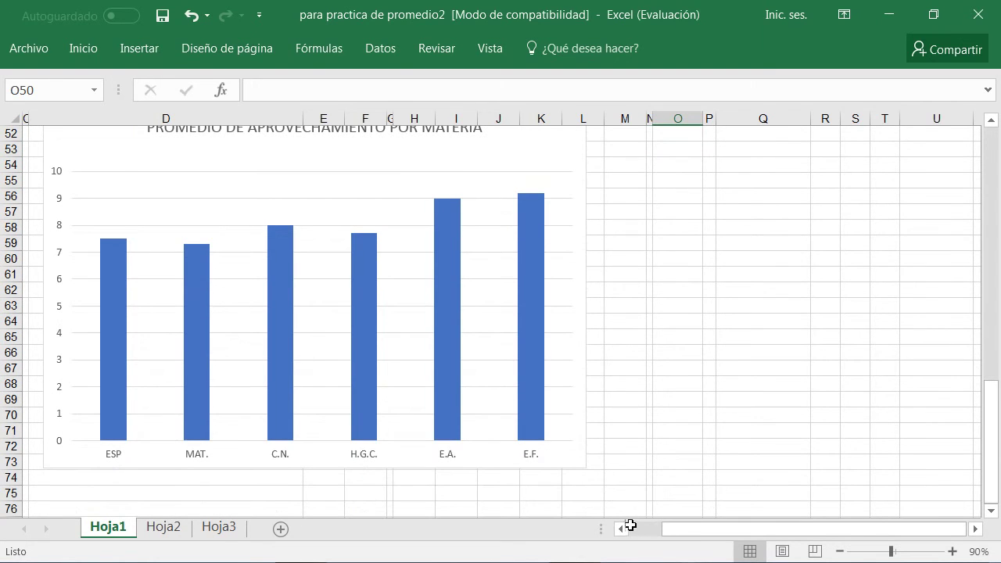
left_click(631, 529)
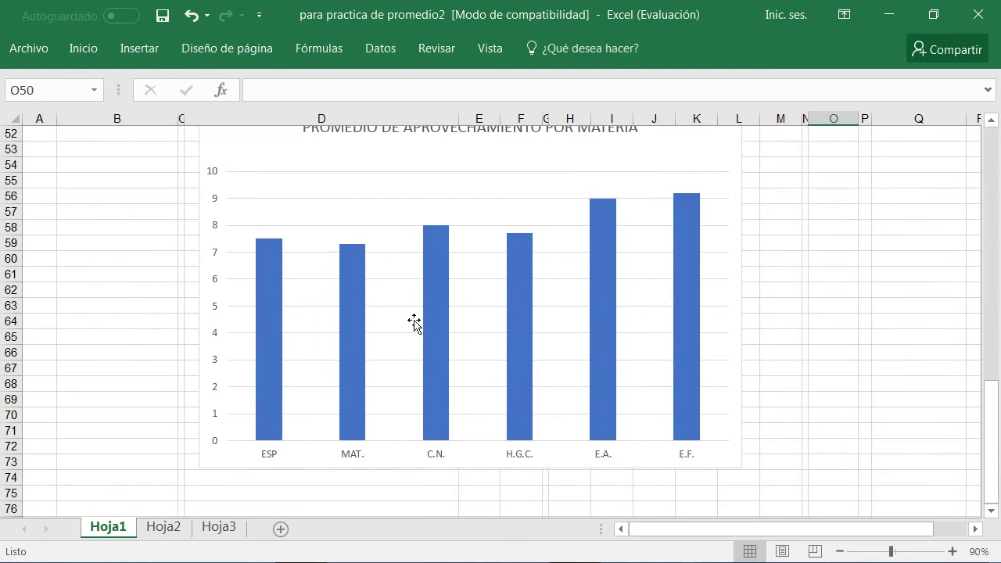
mouse_move(432, 309)
scroll(433, 311, "up", 3)
scroll(431, 284, "up", 1)
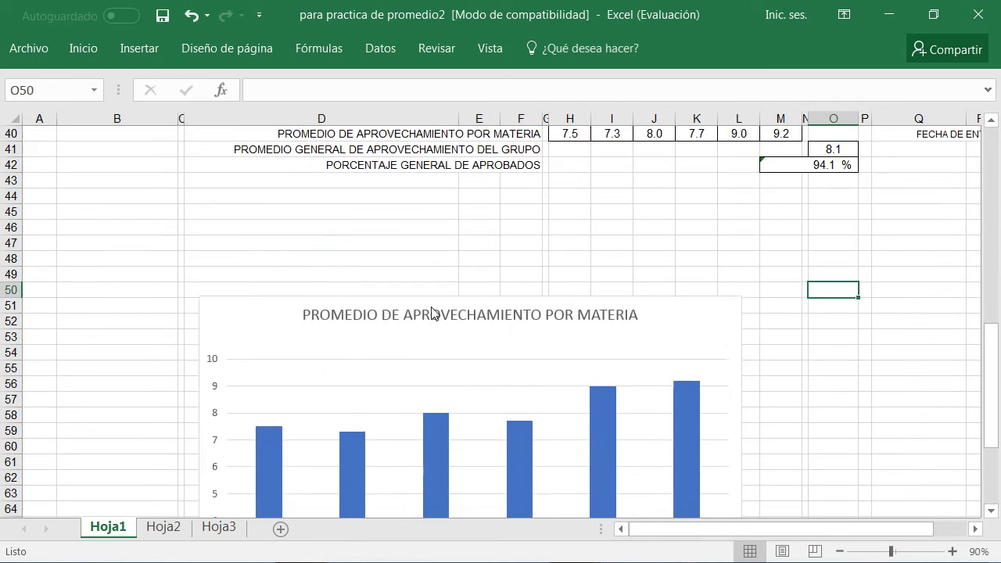
scroll(555, 272, "up", 2)
left_click(613, 233)
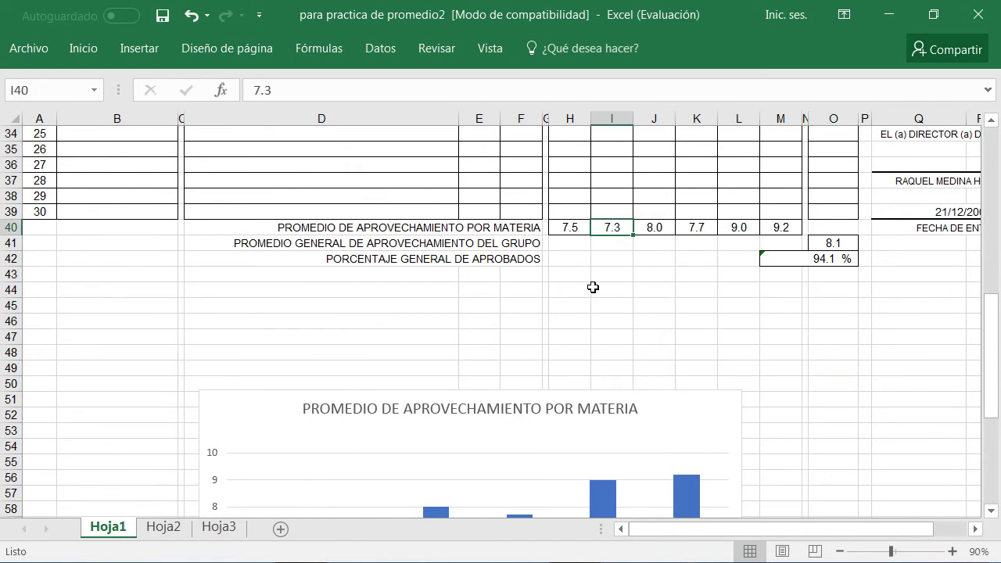
scroll(589, 287, "down", 2)
scroll(588, 287, "down", 2)
scroll(536, 306, "down", 1)
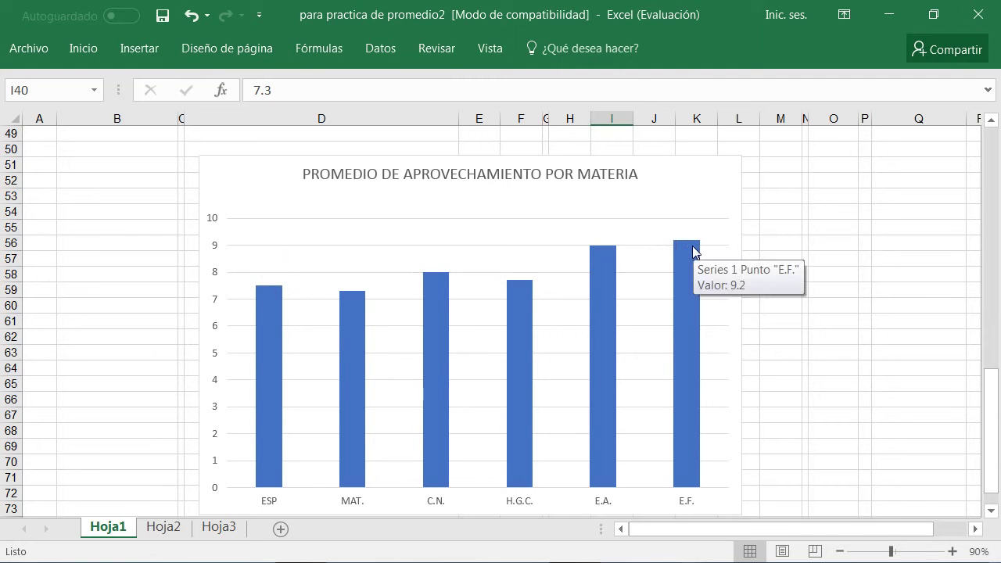
Step: Add data labels to the bar series, showing 7.5, 7.3, 8.0, 7.7, 9.0 and 9.2
left_click(270, 304)
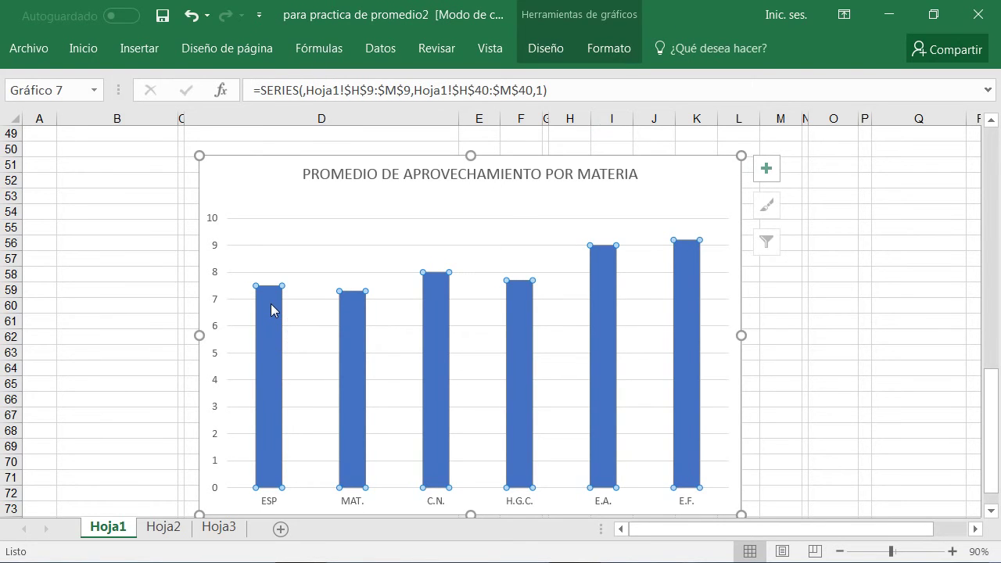
right_click(271, 309)
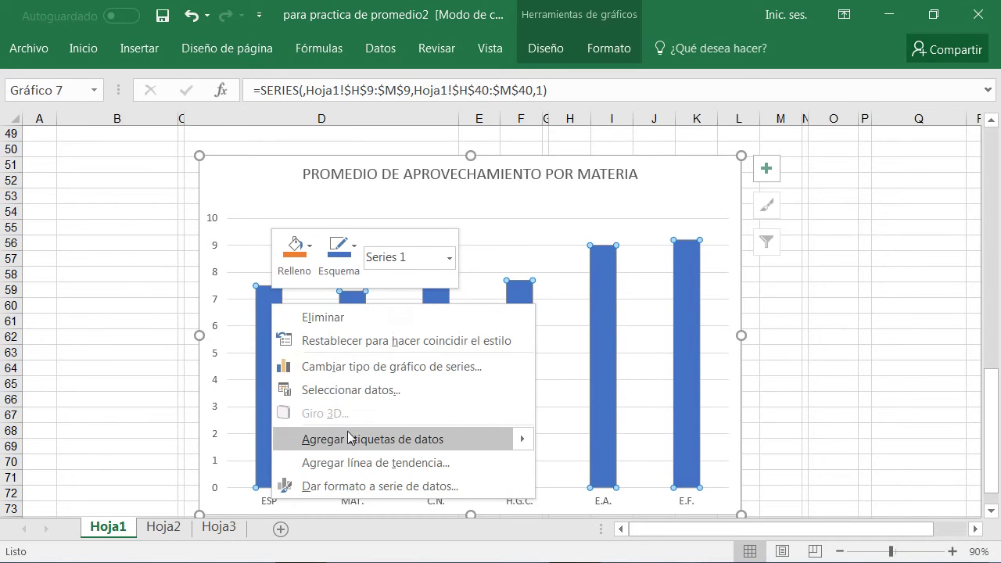
left_click(397, 440)
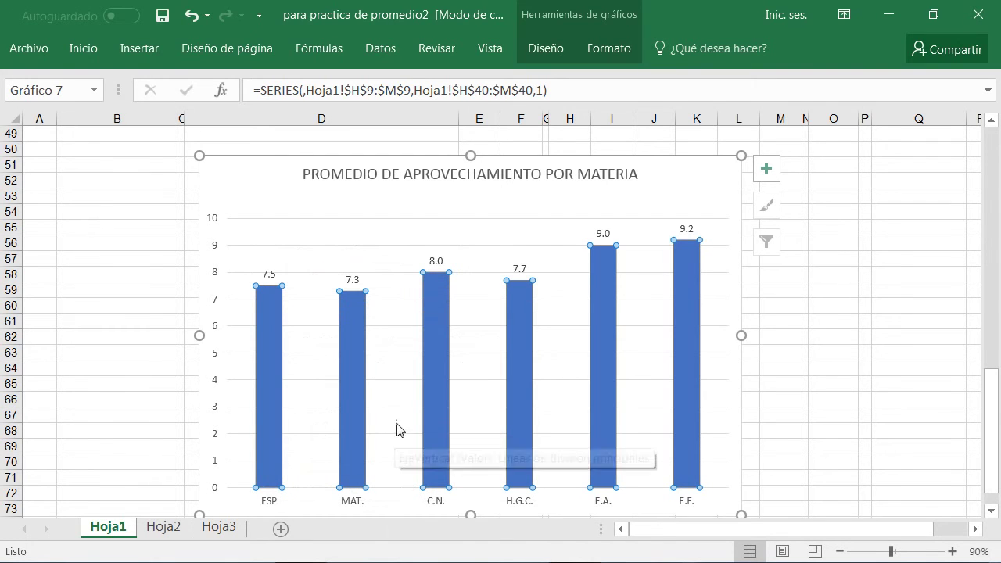
left_click(161, 305)
scroll(327, 302, "up", 4)
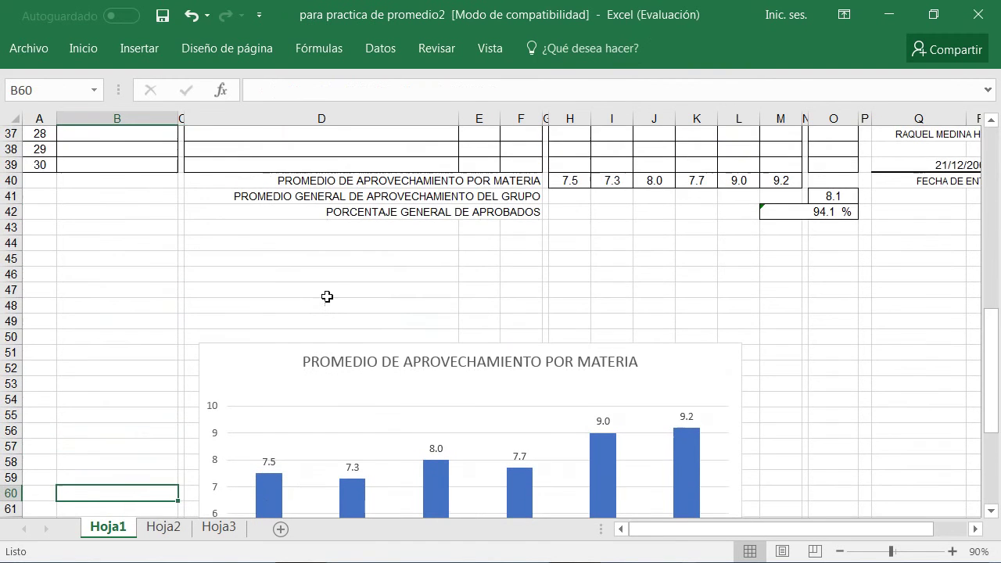
scroll(327, 300, "down", 4)
scroll(327, 302, "down", 1)
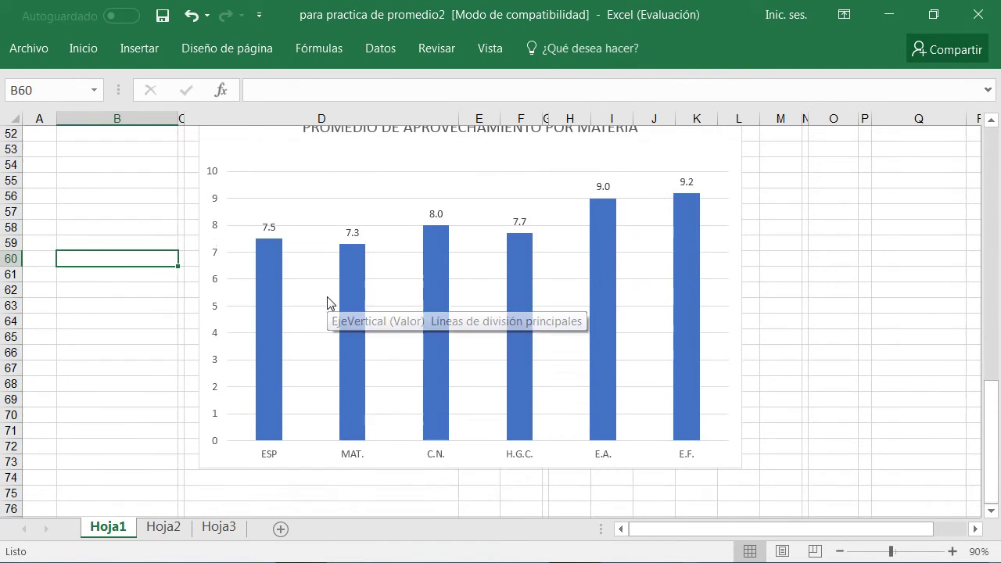
scroll(328, 302, "up", 1)
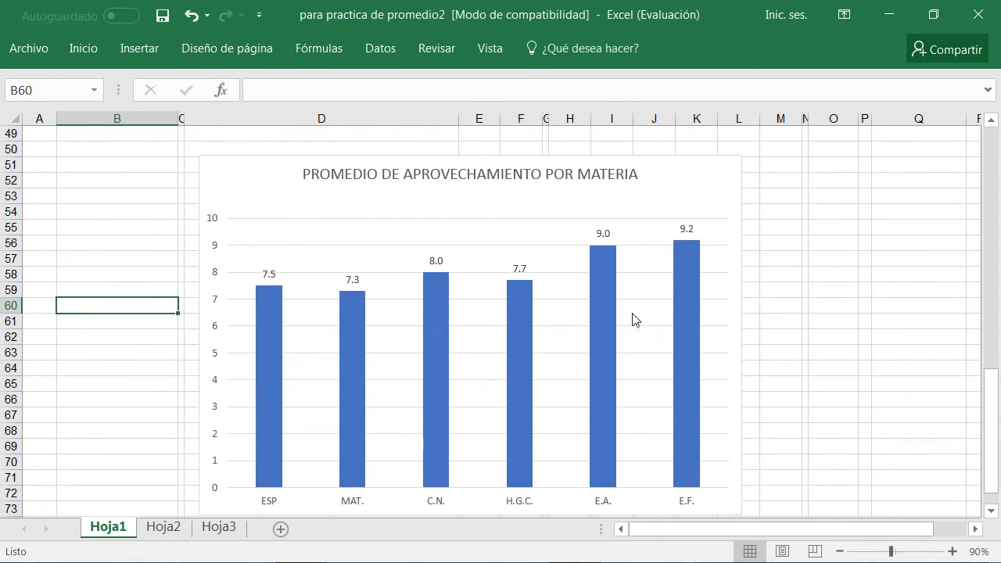
mouse_move(345, 343)
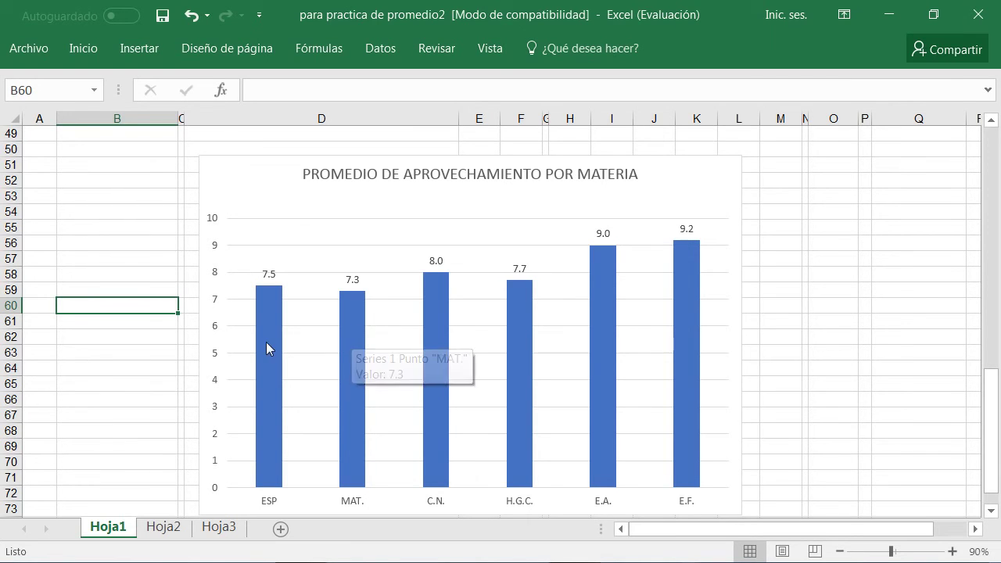
mouse_move(274, 344)
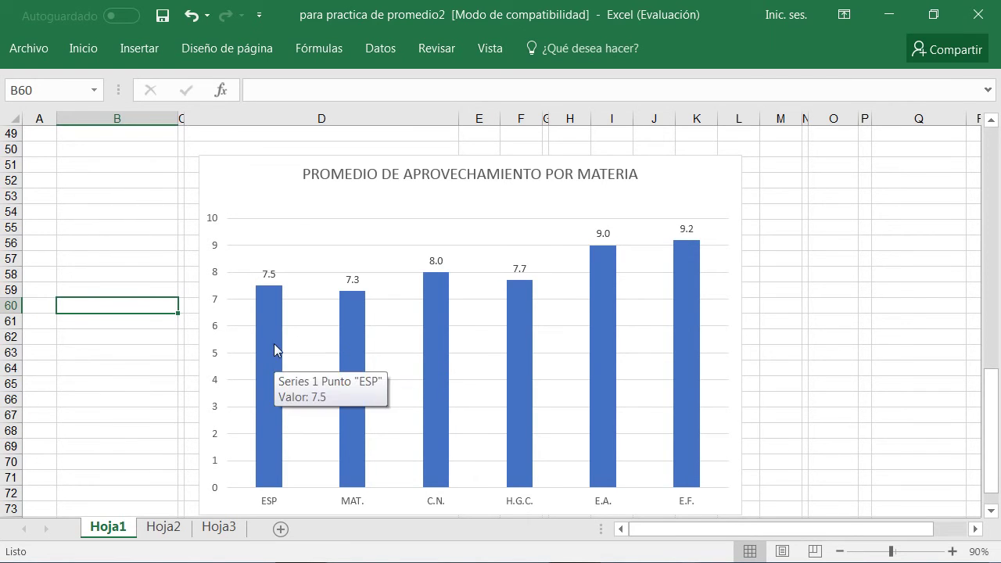
left_click(347, 351)
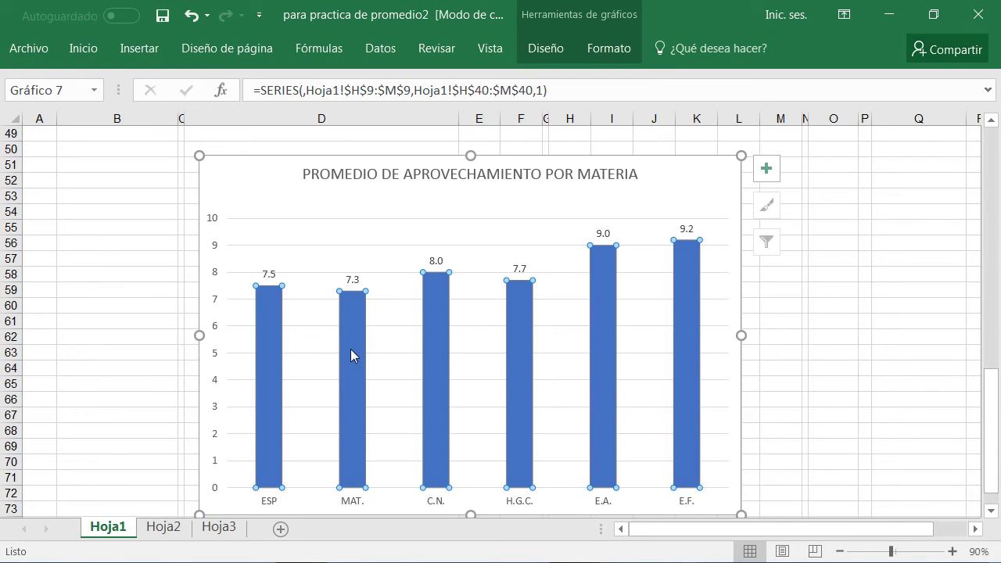
Step: Fill the MAT. bar with Verde, Énfasis 6, Oscuro 25% via Formato de punto de datos
left_click(351, 356)
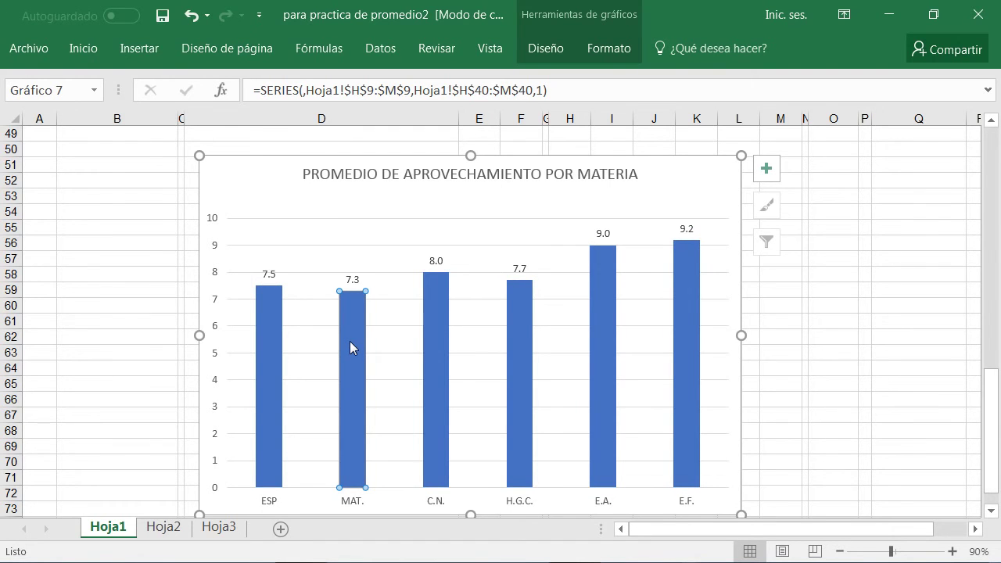
right_click(350, 344)
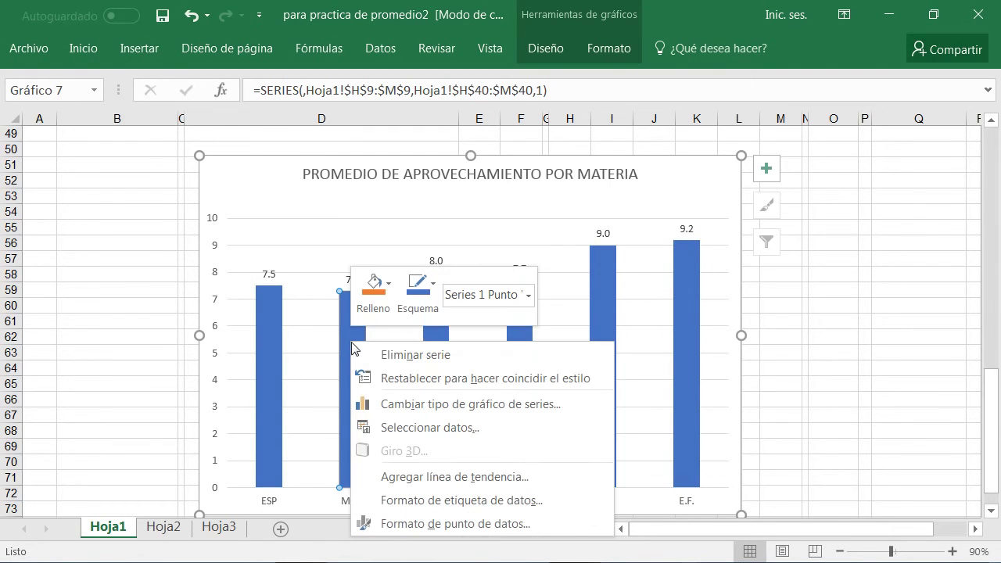
left_click(464, 524)
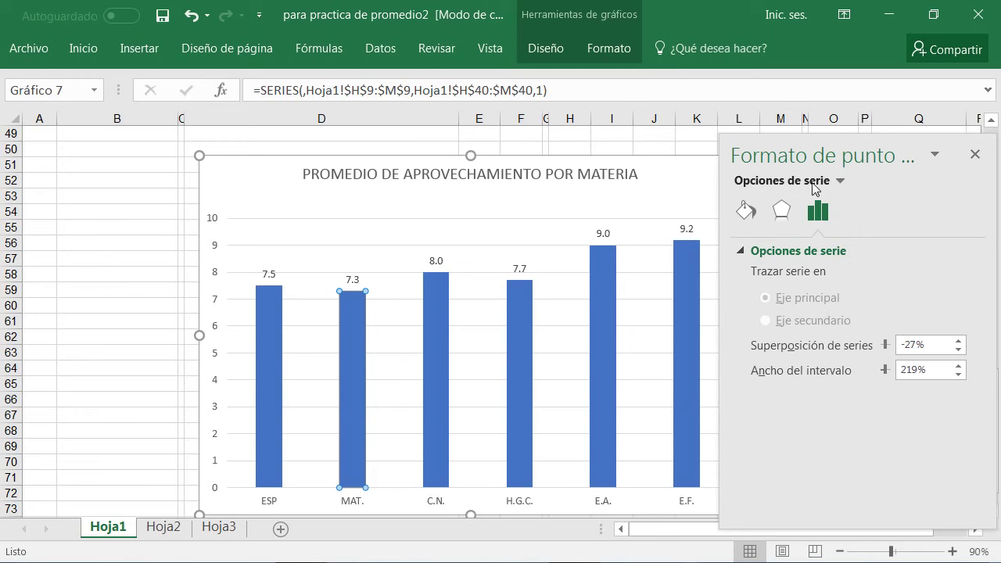
left_click(748, 212)
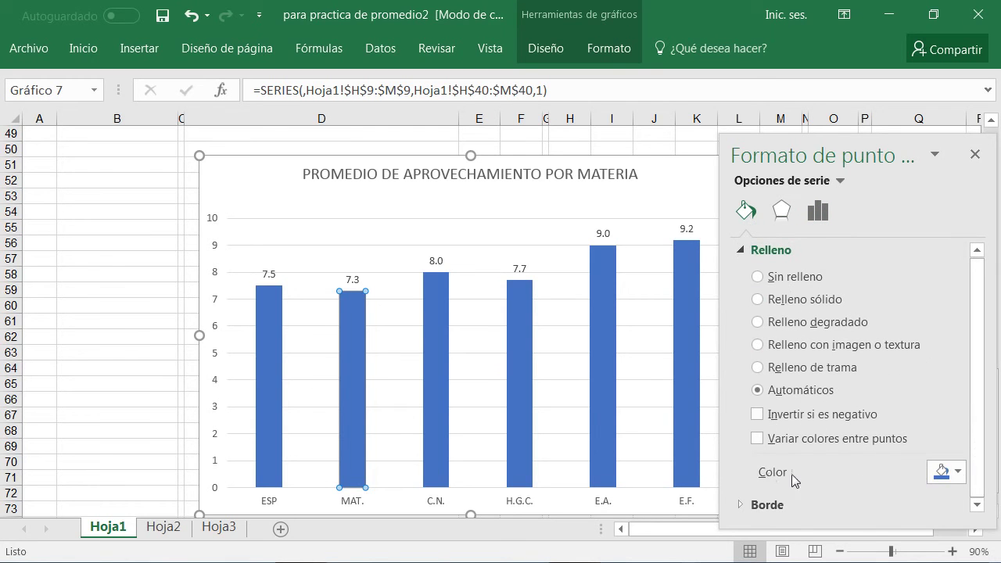
left_click(957, 472)
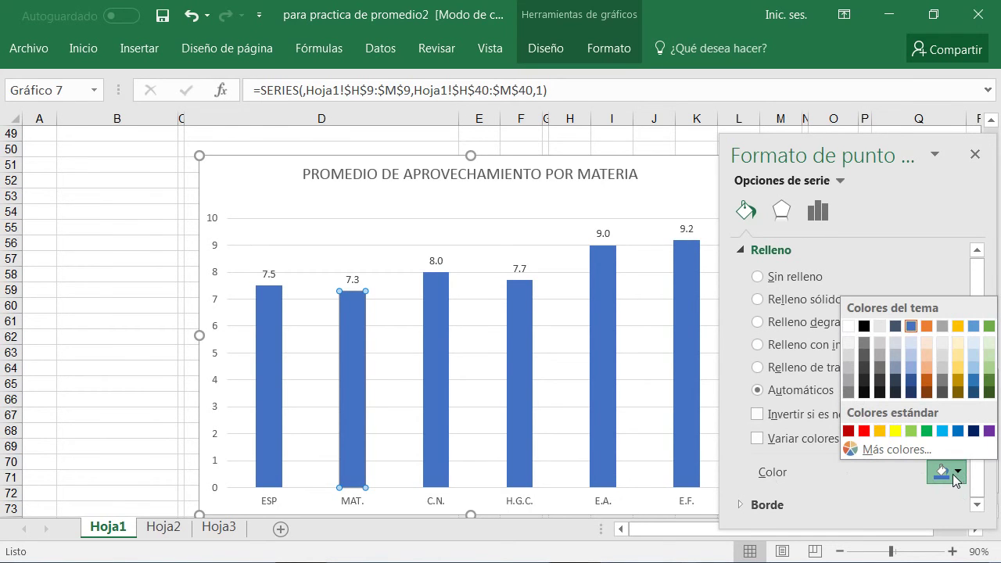
left_click(989, 383)
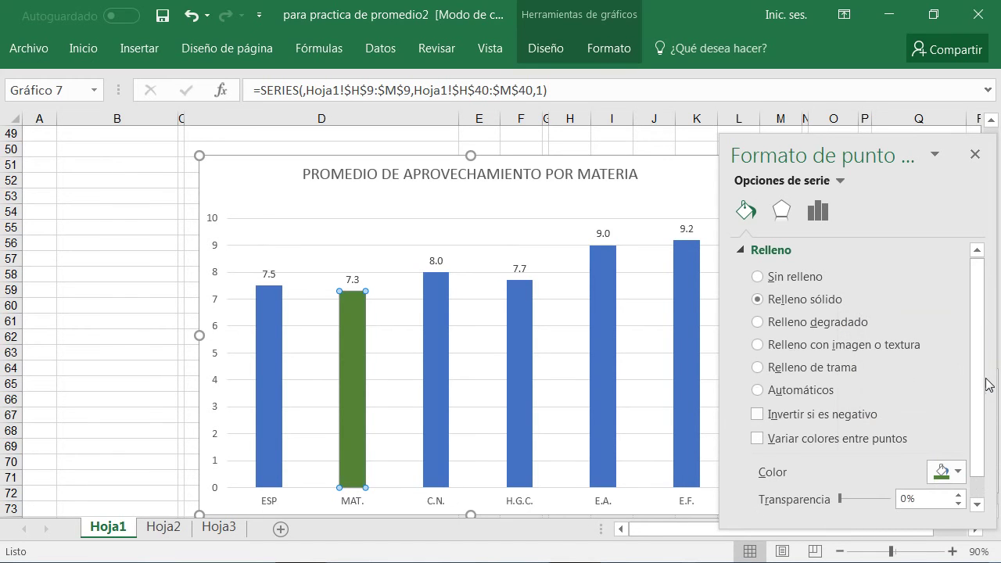
left_click(441, 334)
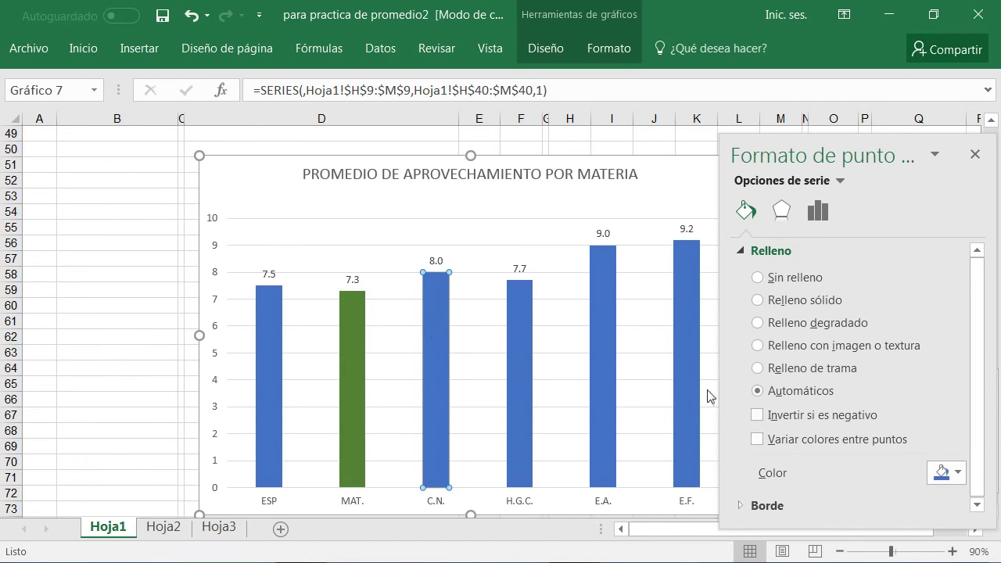
Step: Fill the C.N. bar dark gold, H.G.C. purple and E.A. yellow
left_click(956, 473)
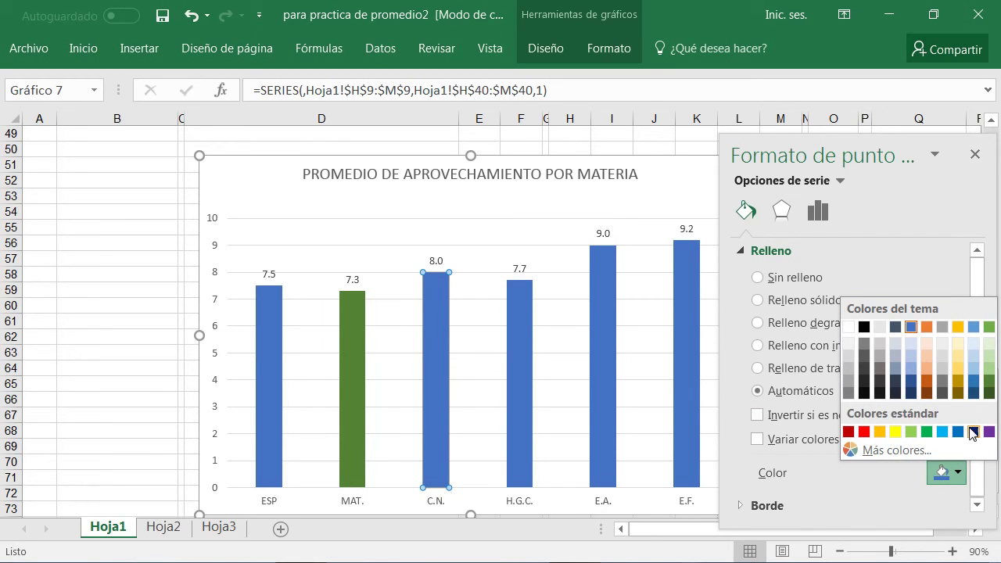
left_click(959, 381)
left_click(519, 352)
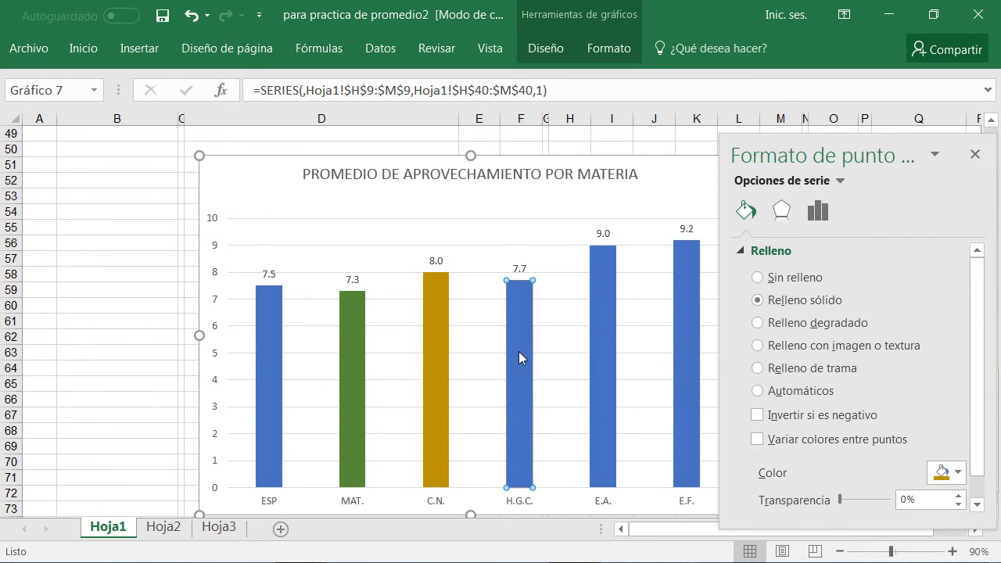
left_click(960, 473)
left_click(987, 432)
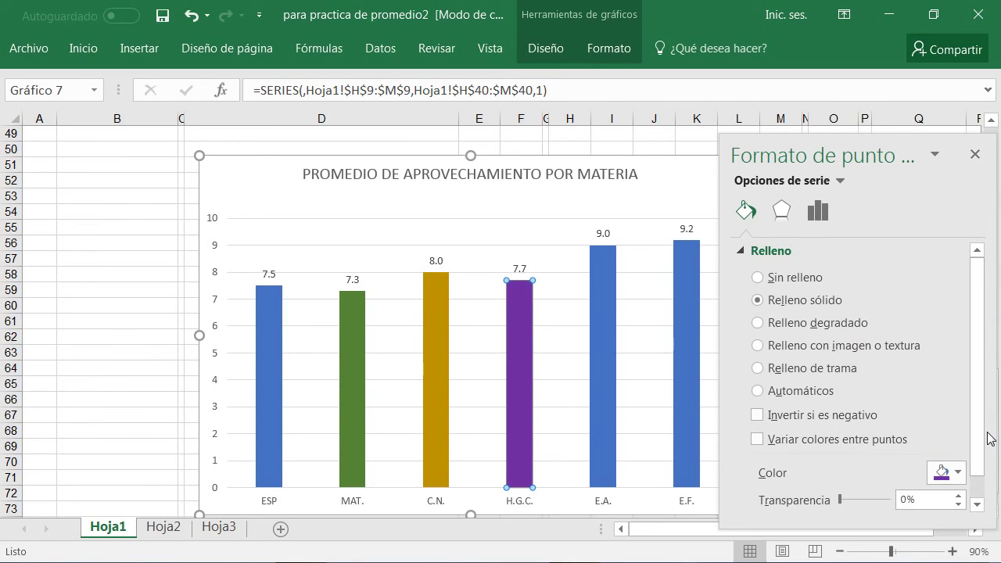
left_click(606, 351)
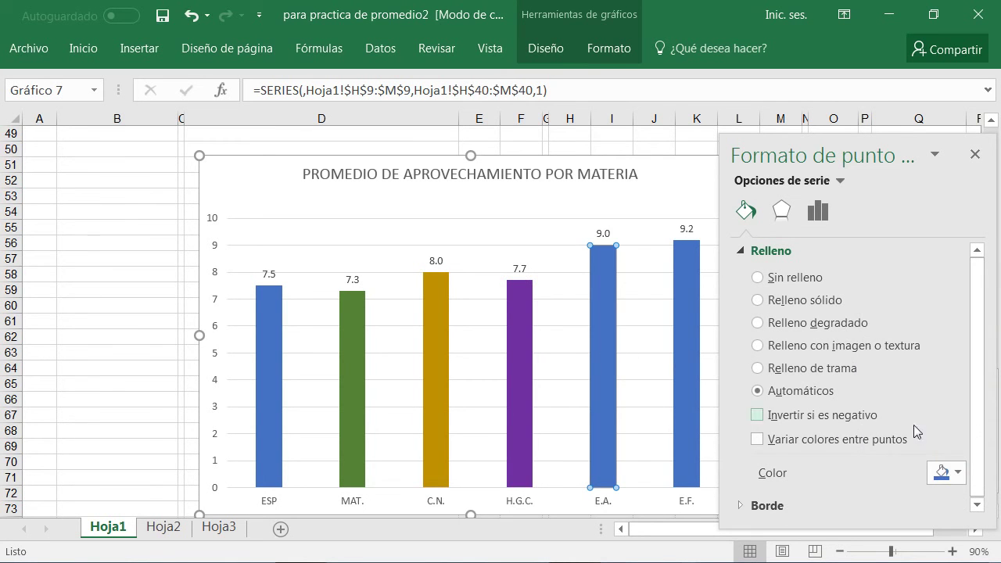
left_click(957, 473)
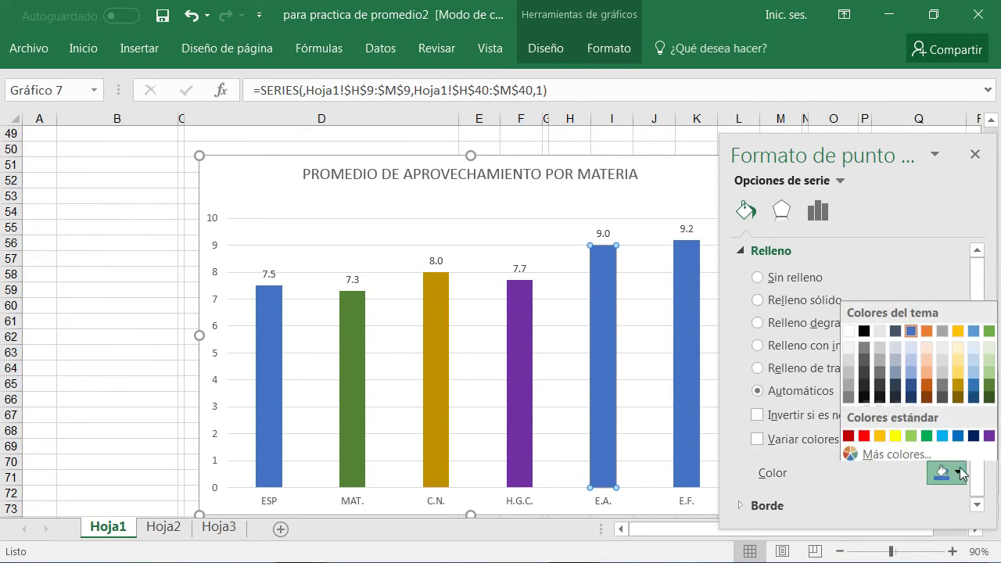
left_click(894, 430)
Step: Give the E.F. bar a light peach fill and close the formatting pane
left_click(688, 365)
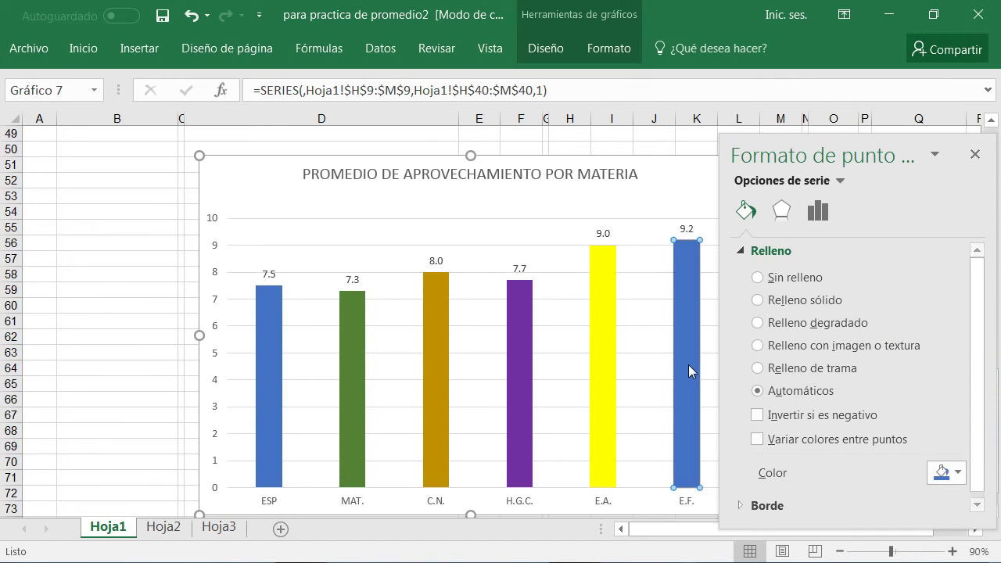
left_click(959, 473)
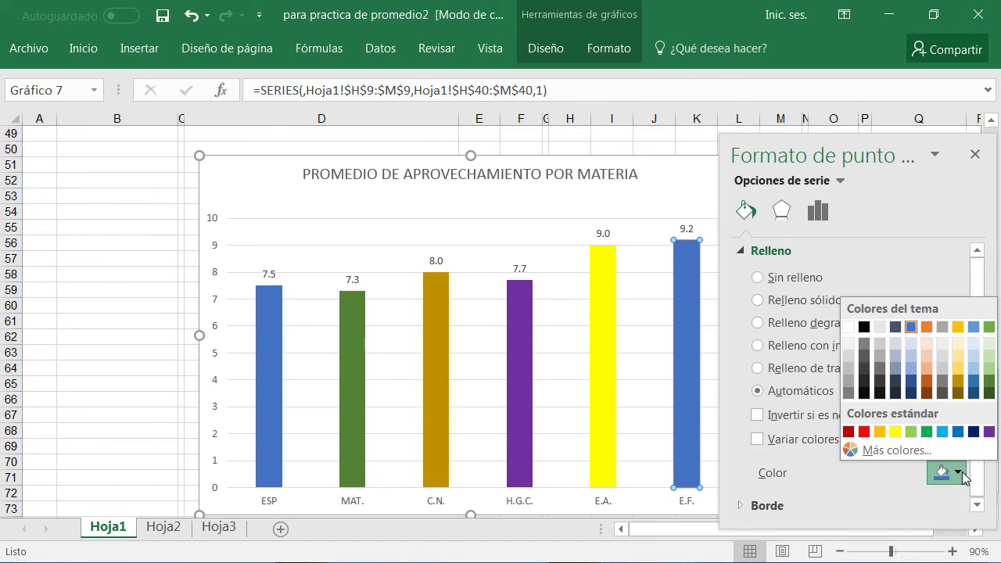
left_click(927, 432)
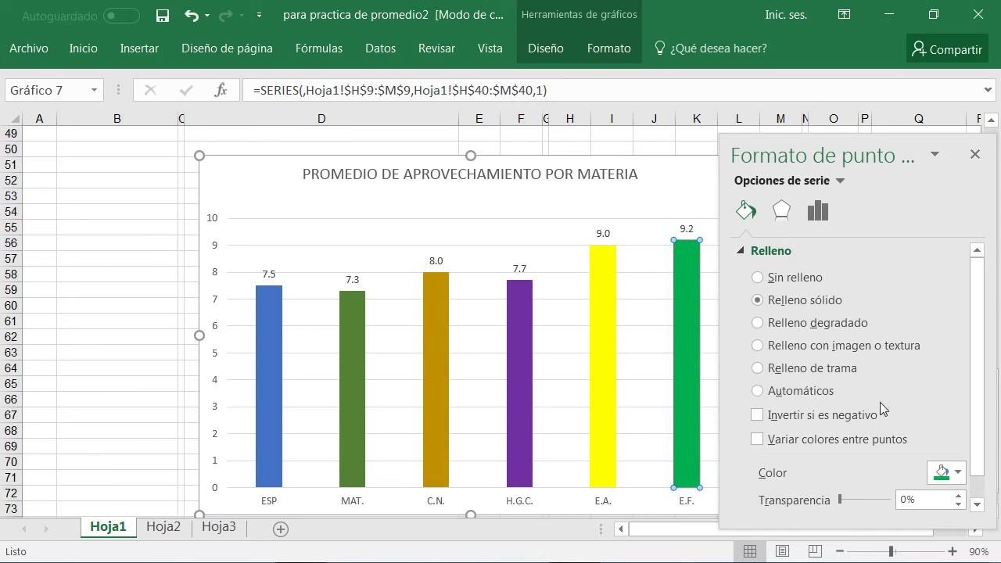
left_click(946, 471)
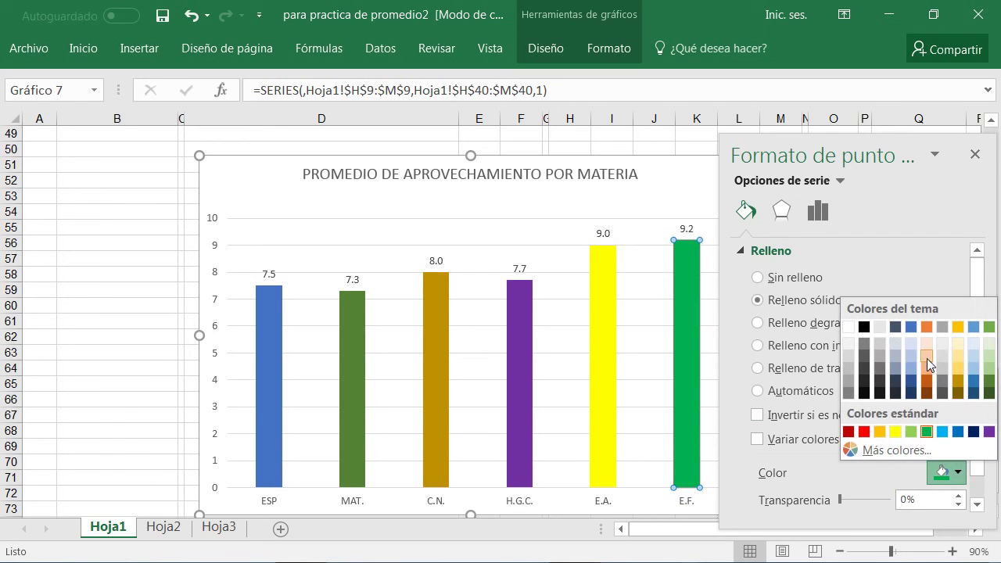
left_click(926, 365)
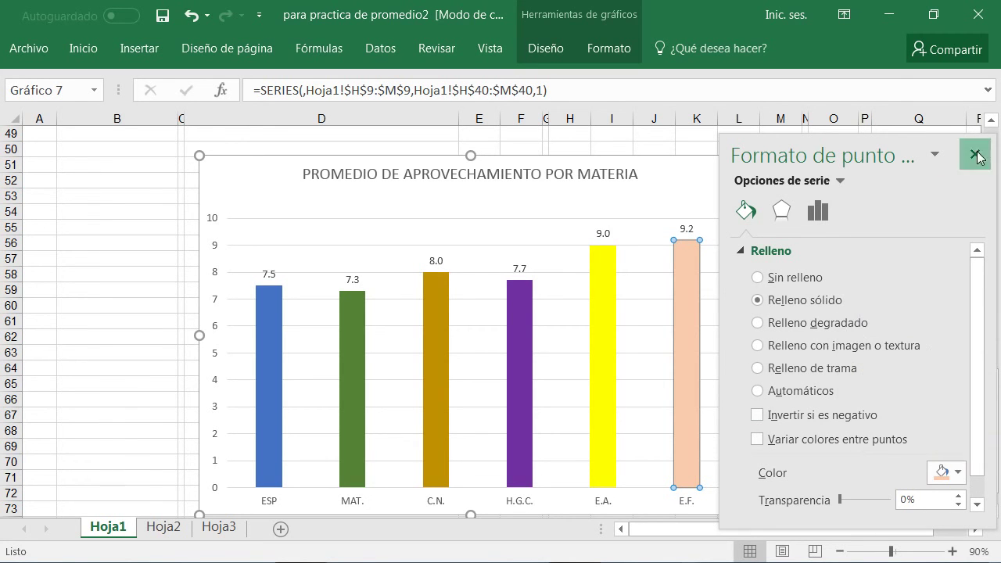
left_click(974, 154)
scroll(774, 280, "down", 1)
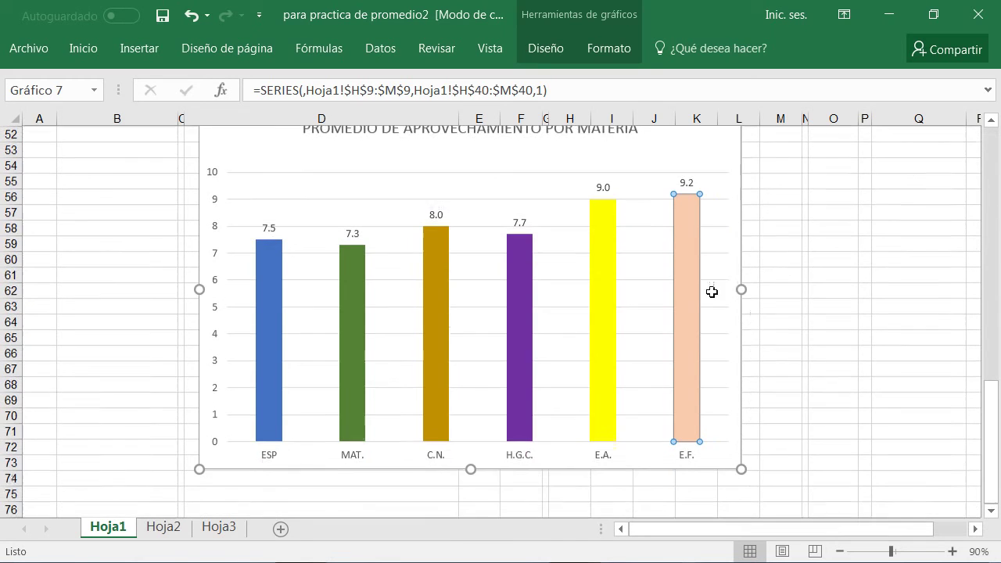
left_click(782, 323)
scroll(776, 328, "up", 1)
scroll(776, 328, "down", 1)
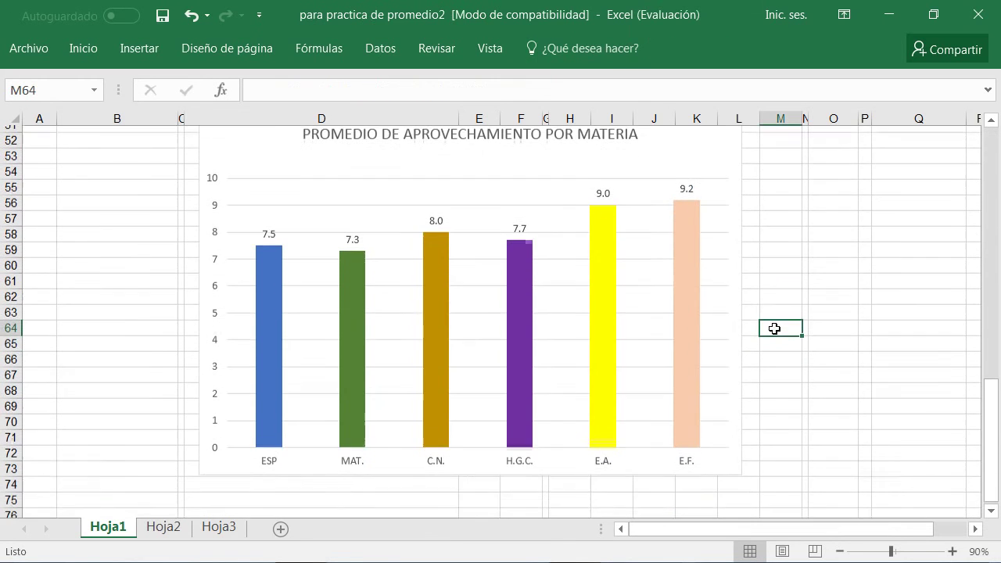
scroll(774, 329, "up", 1)
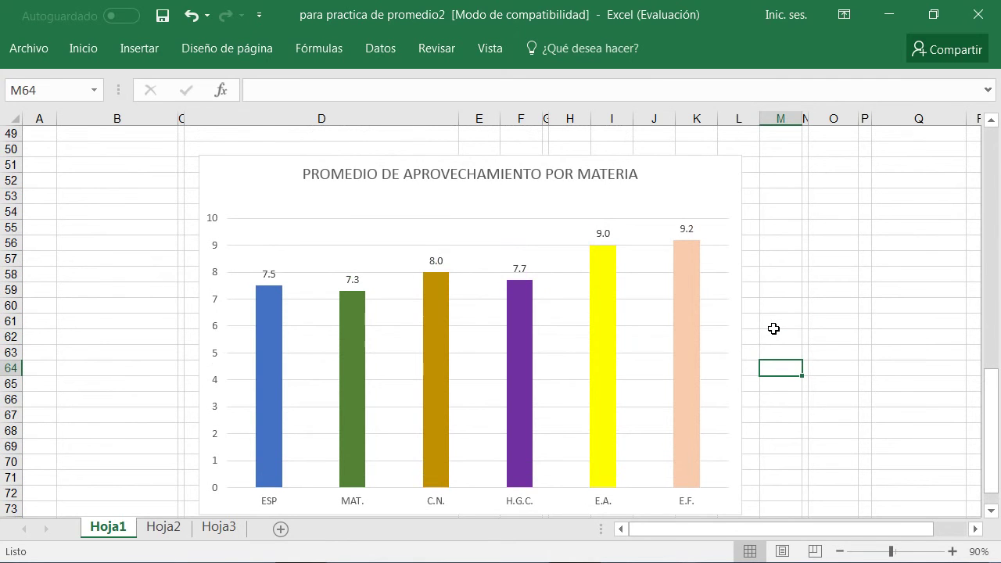
scroll(664, 387, "down", 1)
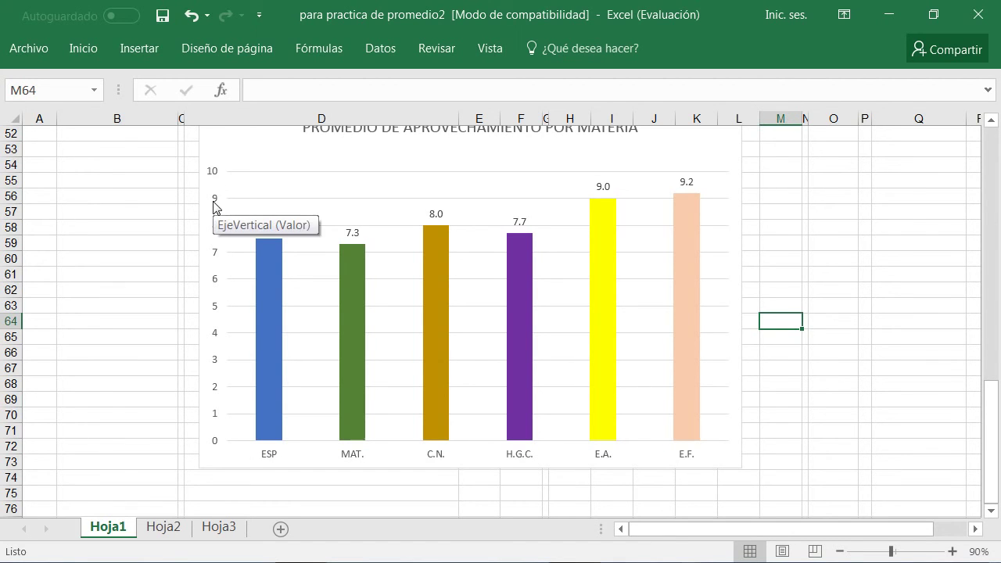
Step: Open the Dar formato al eje settings for the chart's vertical axis
left_click(218, 205)
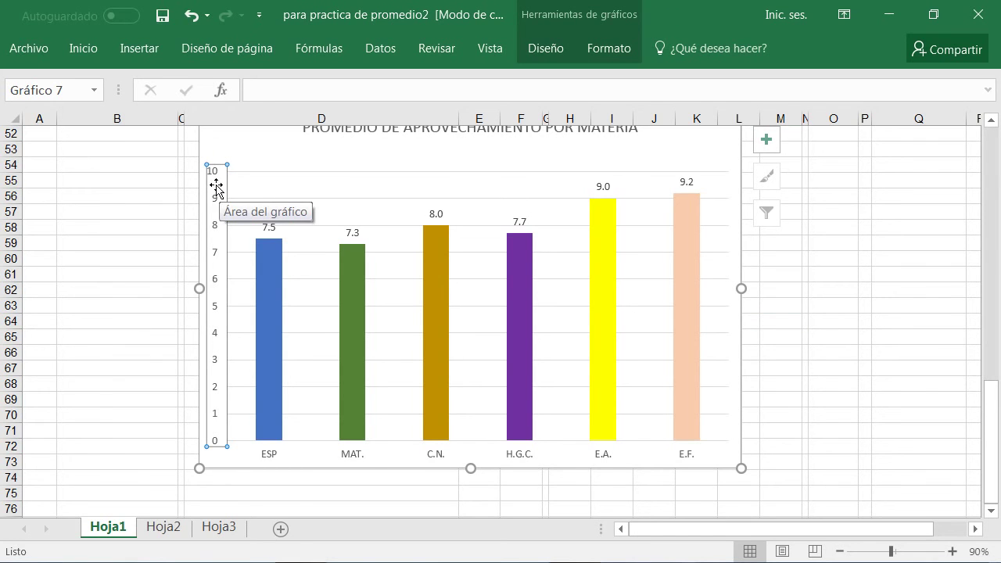
right_click(217, 188)
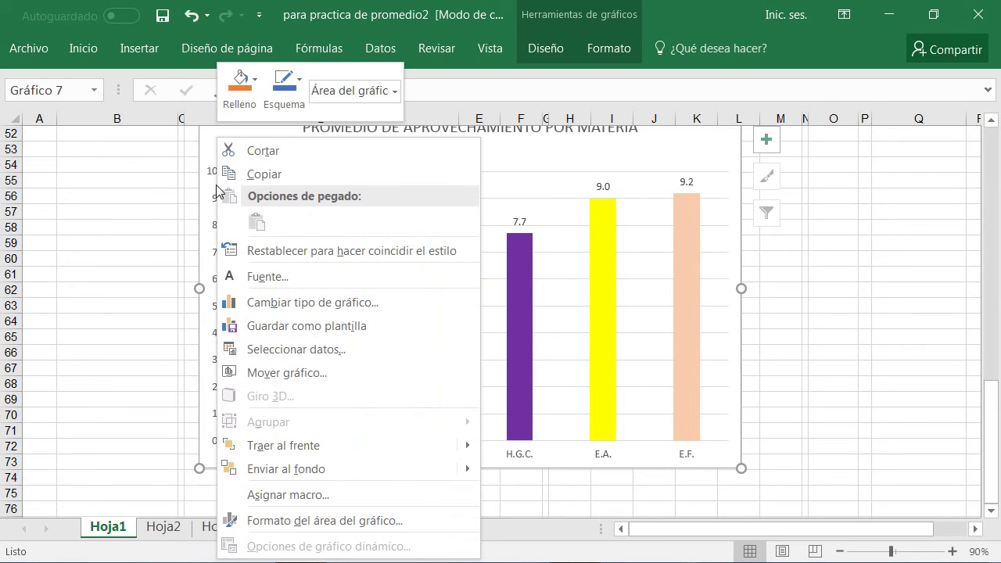
left_click(173, 208)
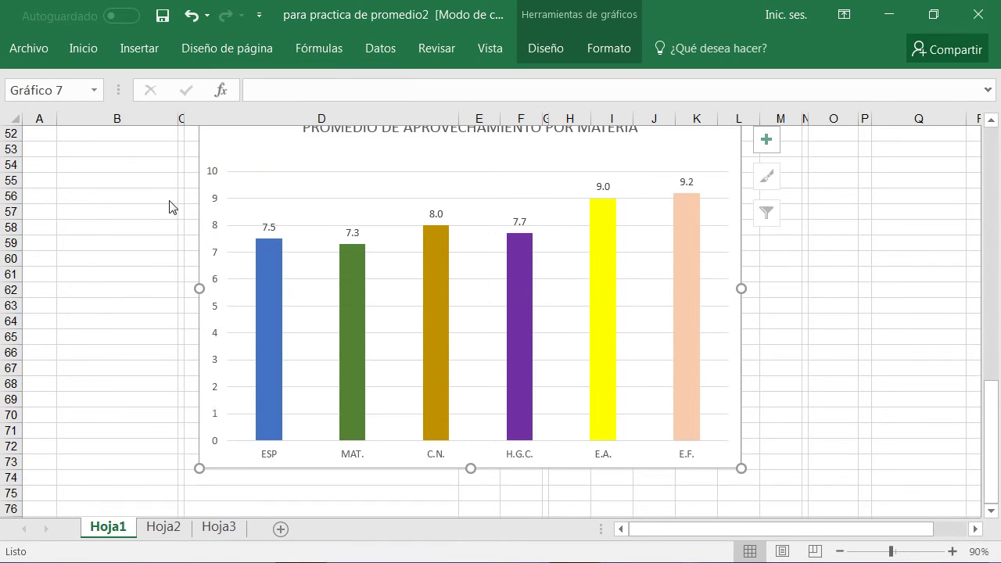
left_click(216, 205)
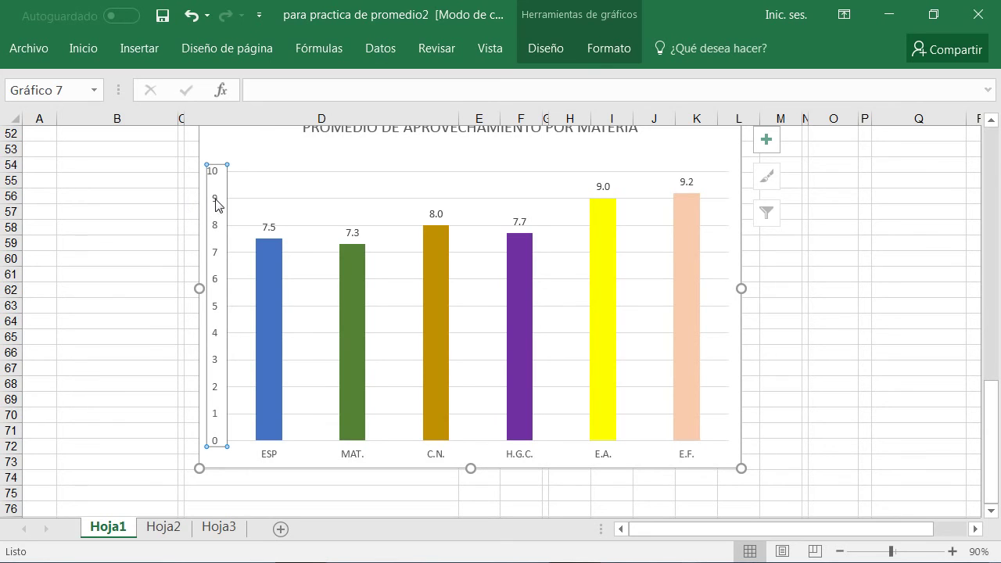
right_click(216, 205)
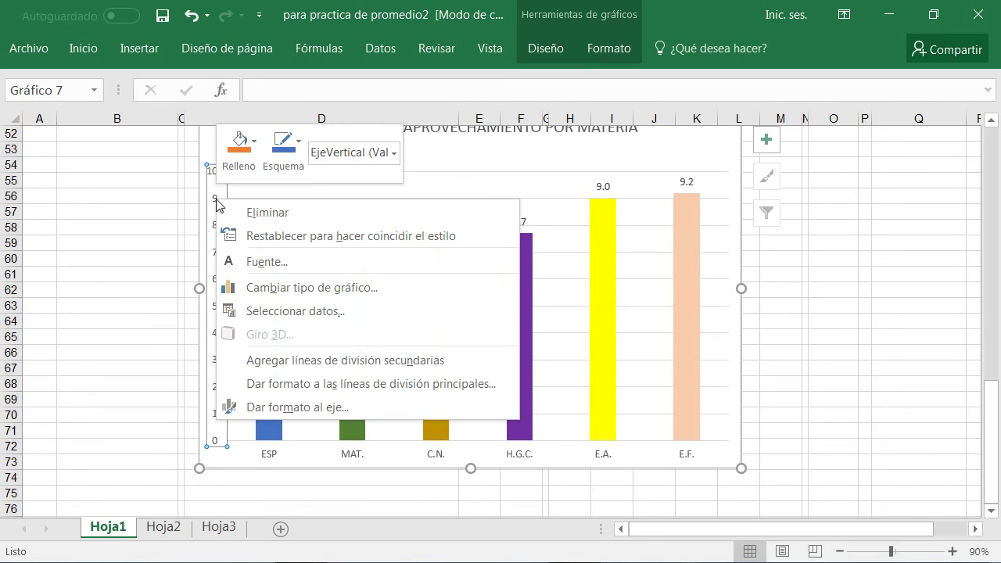
left_click(312, 407)
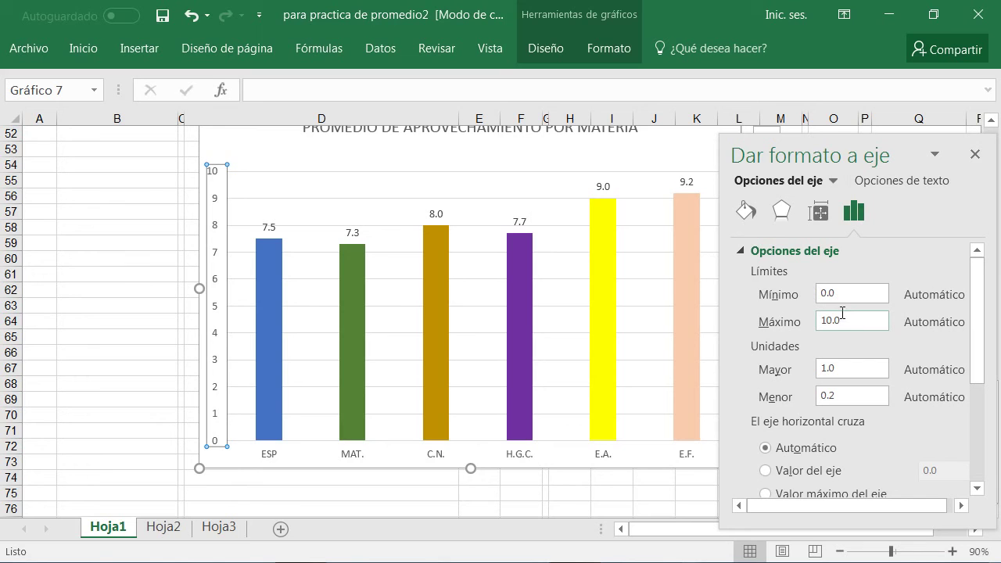
Step: Change the axis major unit from 1.0 to 2 and close the pane
left_click(842, 368)
left_click_drag(844, 374, 814, 371)
key("BackSpace")
type("2")
key("Return")
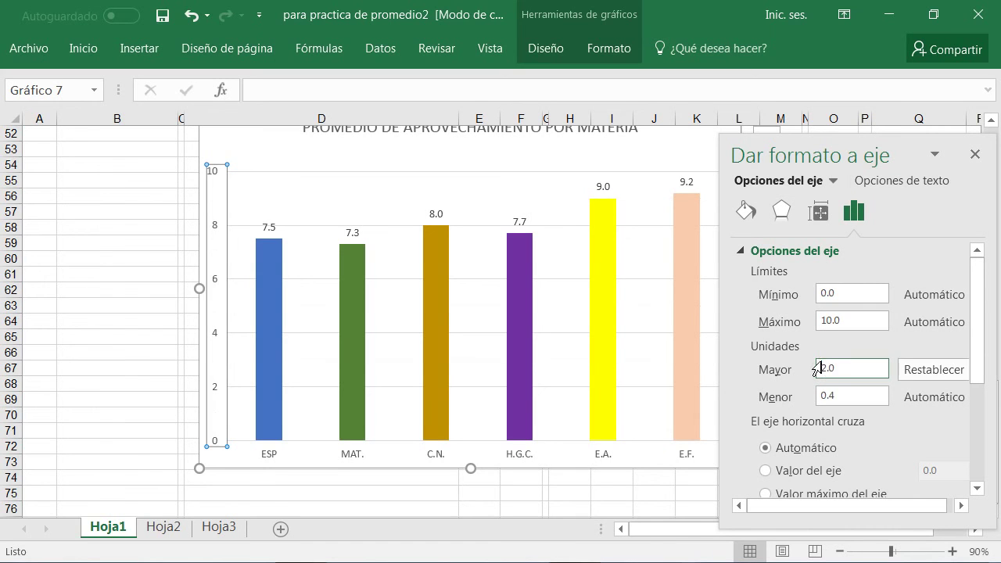
left_click(974, 154)
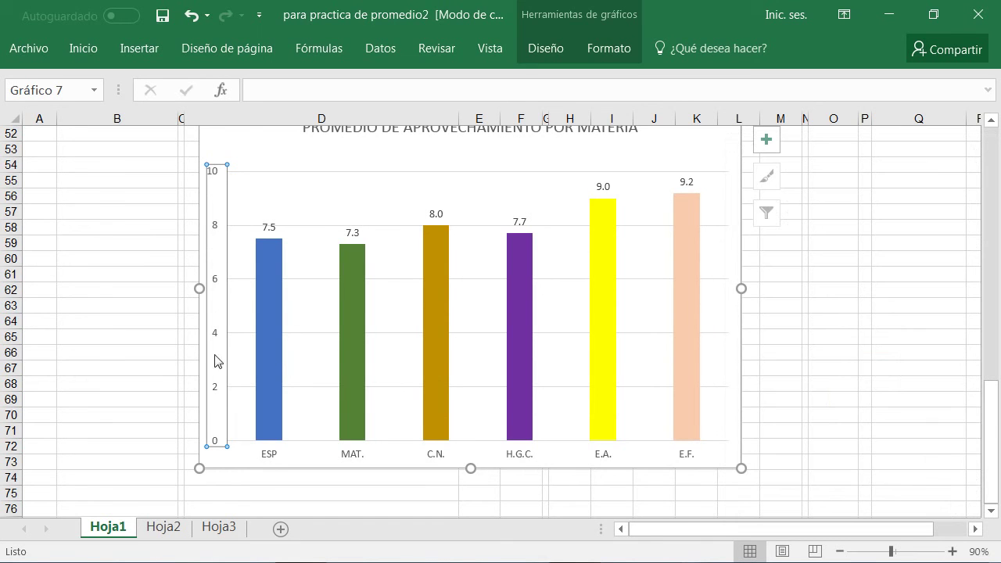
left_click(133, 352)
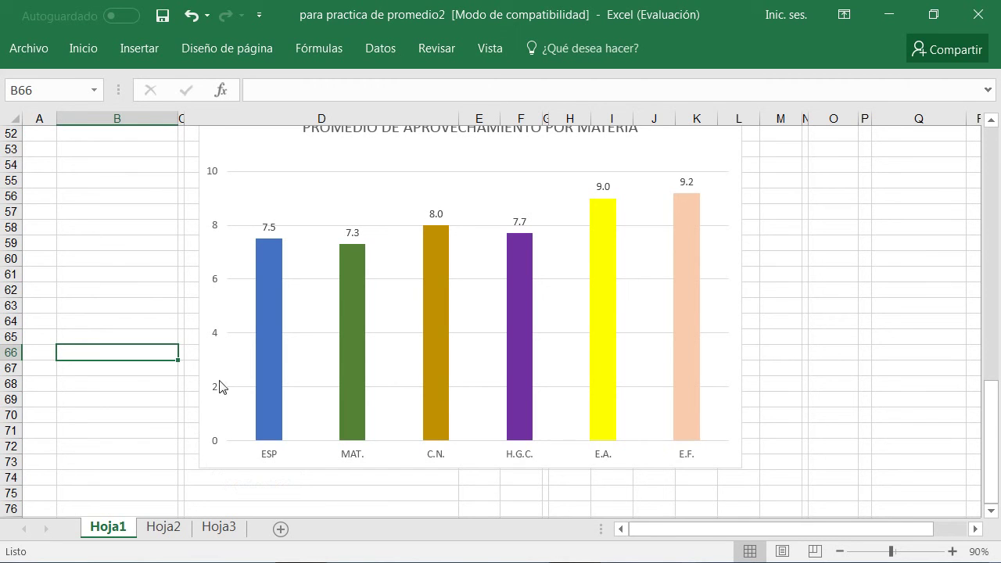
Step: Change the vertical axis Unidades Mayor from 2.0 back to 1 in Dar formato al eje
left_click(136, 223)
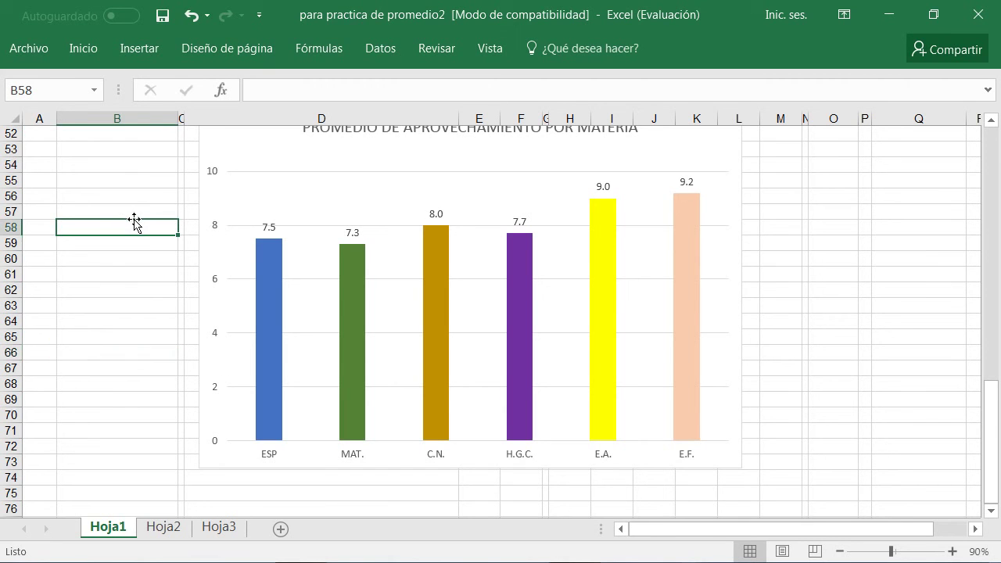
left_click(216, 175)
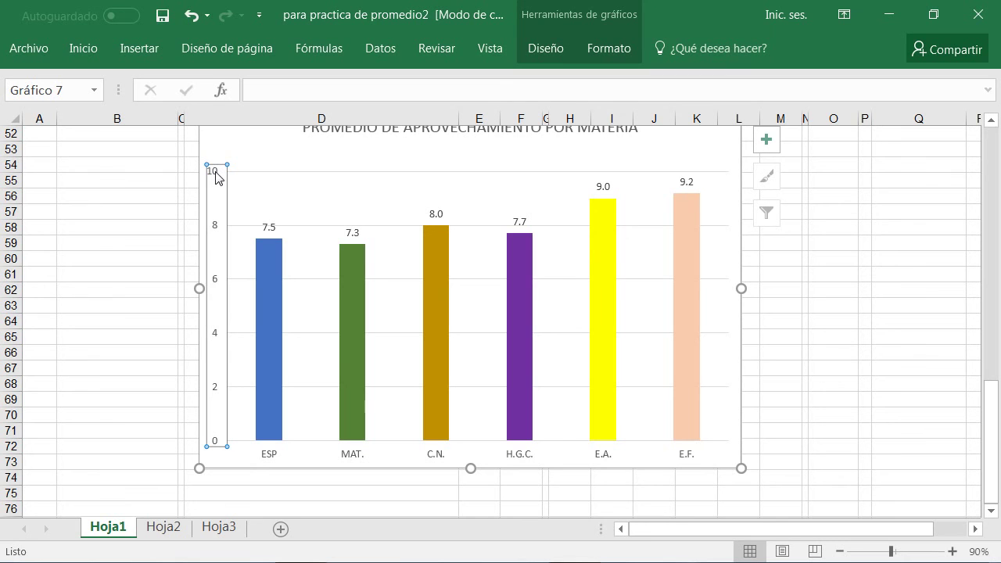
right_click(217, 179)
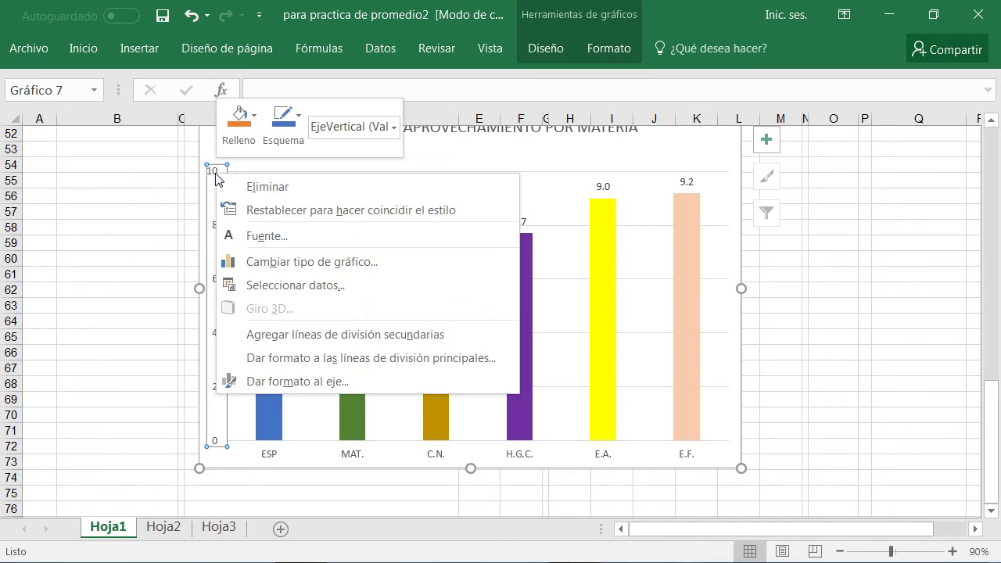
left_click(315, 382)
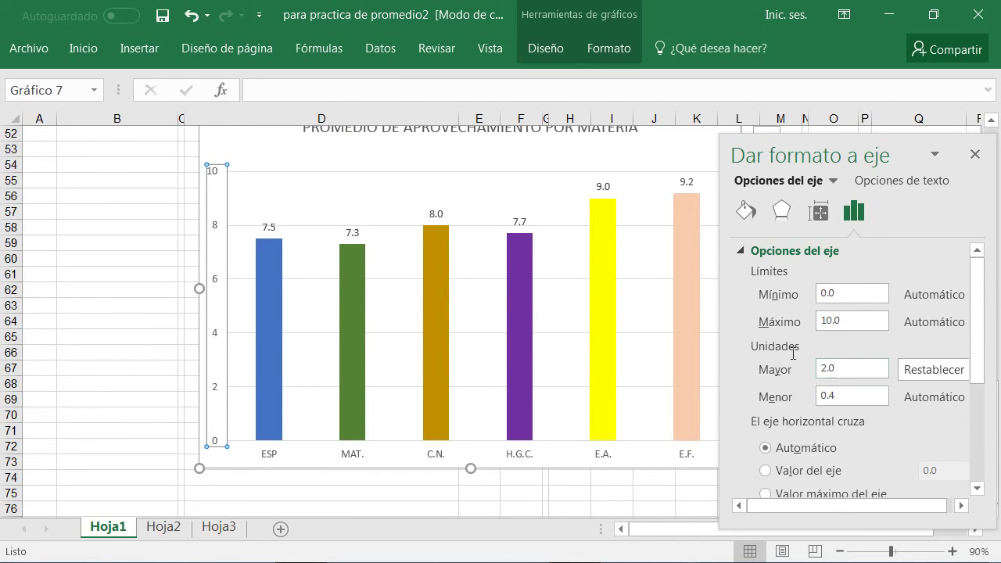
left_click(840, 373)
left_click_drag(843, 367, 811, 369)
type("1")
key("Return")
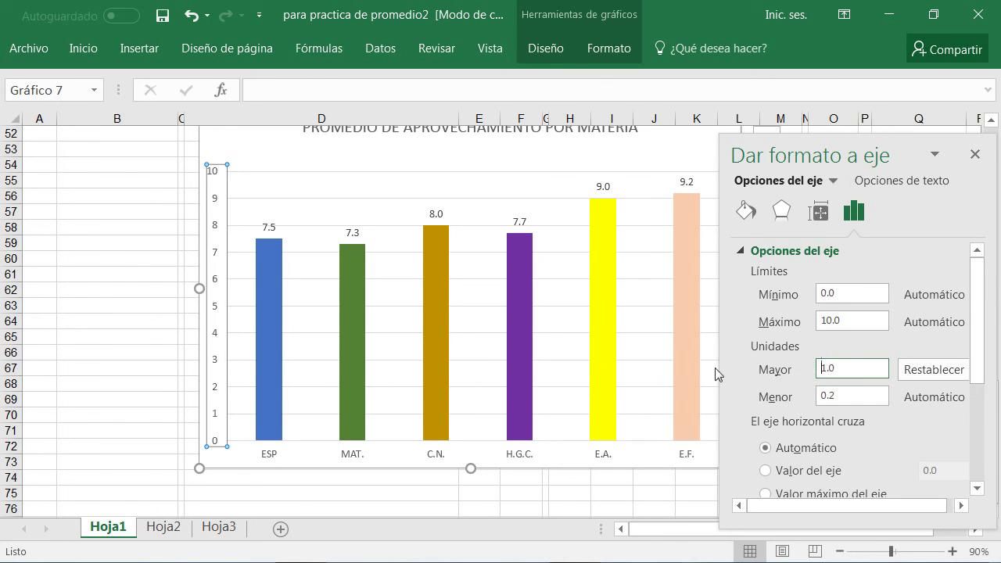
left_click(115, 356)
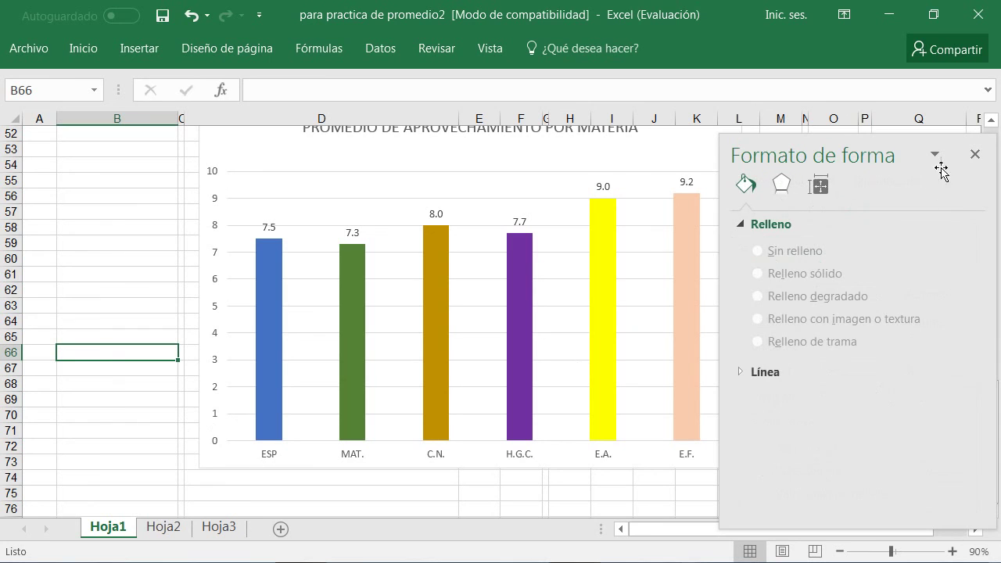
Step: Close the formatting pane and delete the chart's vertical value axis
left_click(975, 156)
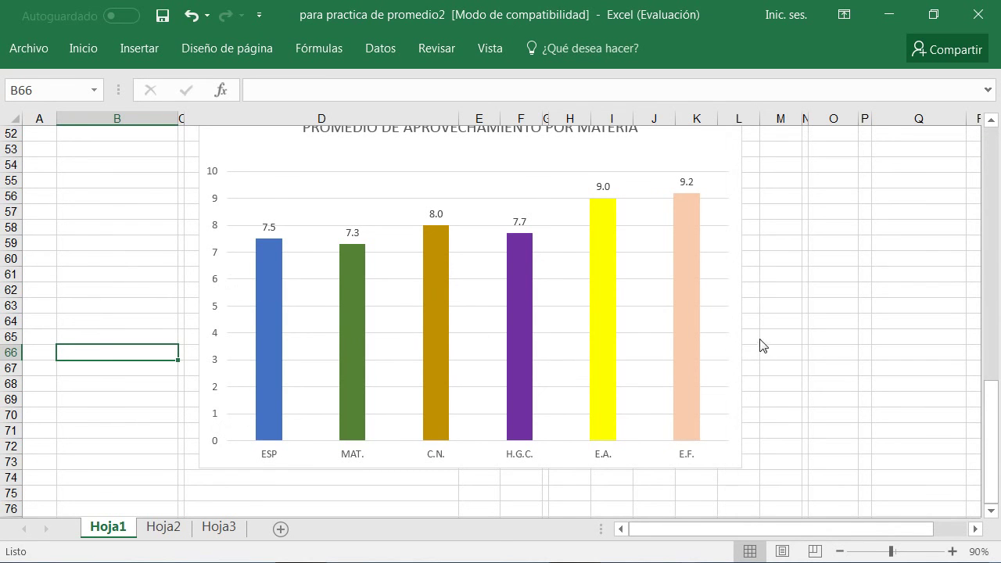
left_click(991, 120)
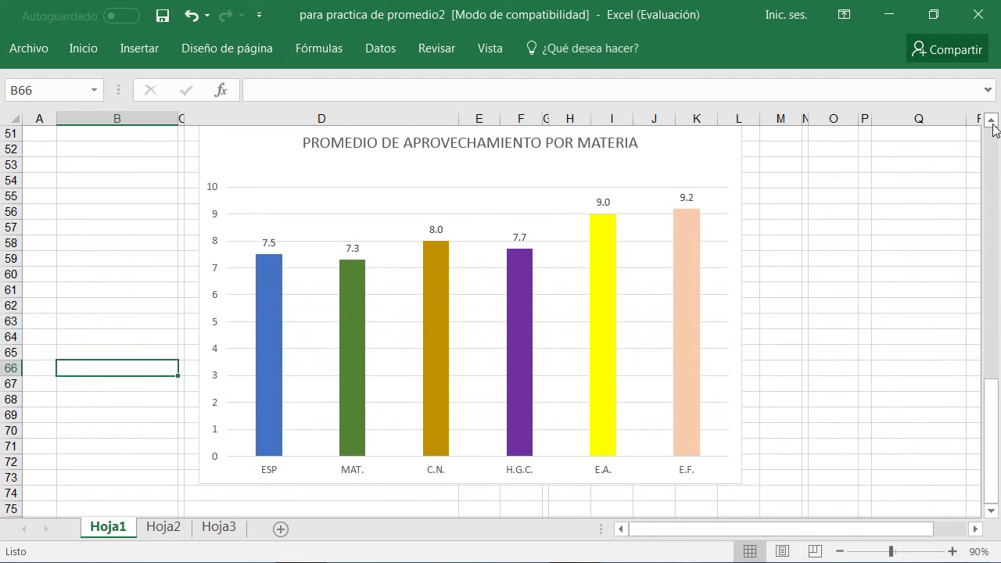
left_click(992, 124)
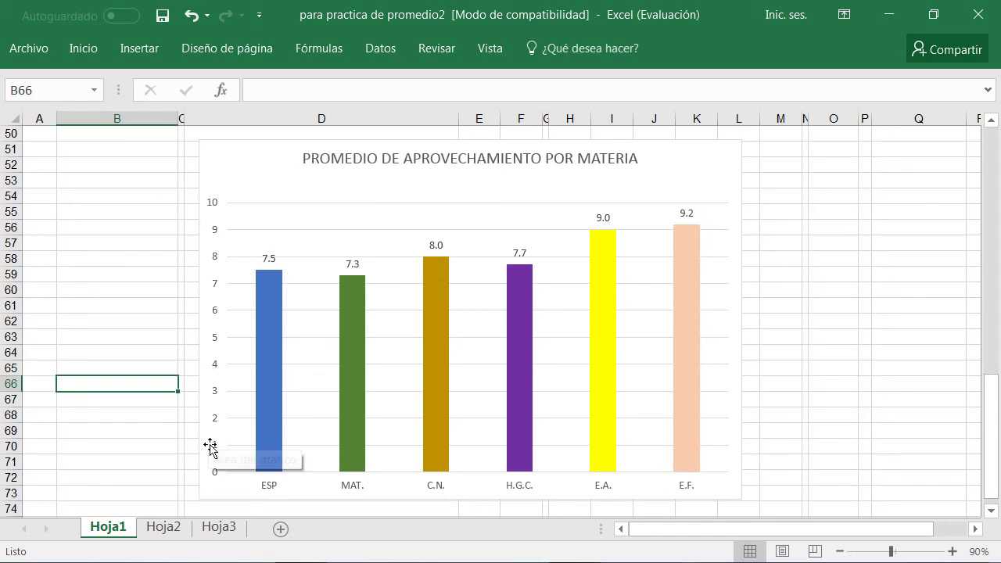
left_click(215, 211)
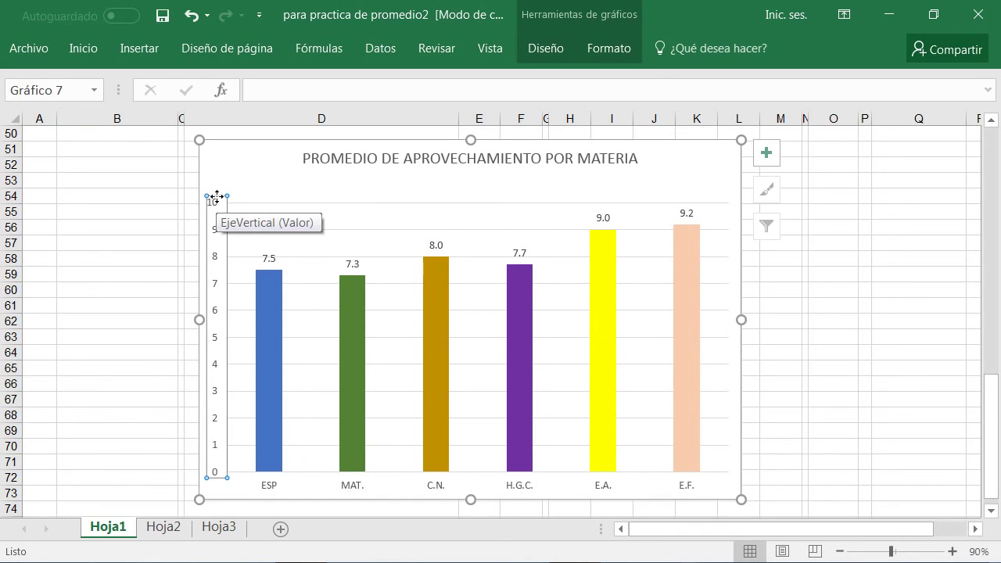
key("Delete")
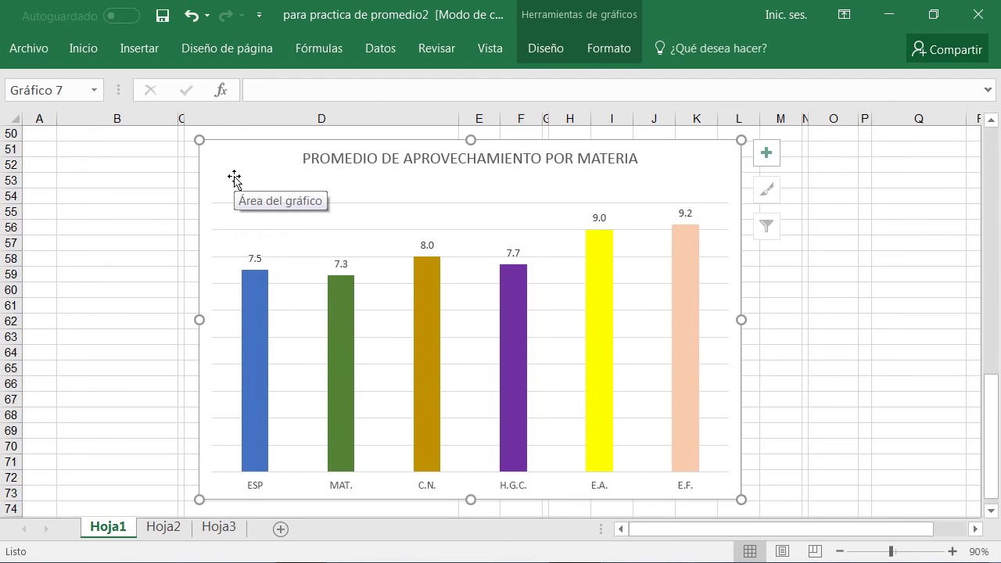
Step: Delete the horizontal gridlines, leaving only the labelled coloured bars
left_click(238, 229)
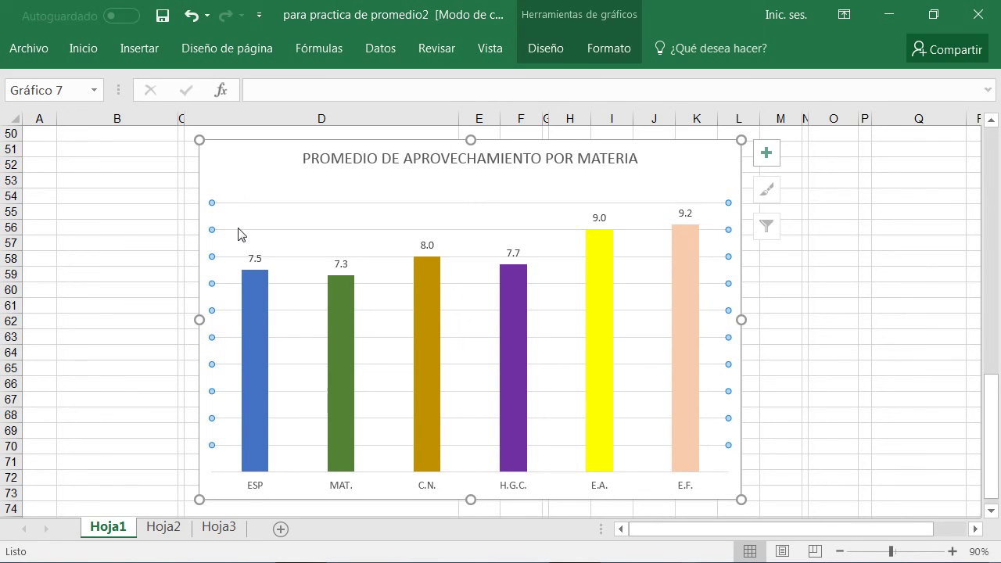
key("Delete")
left_click(168, 325)
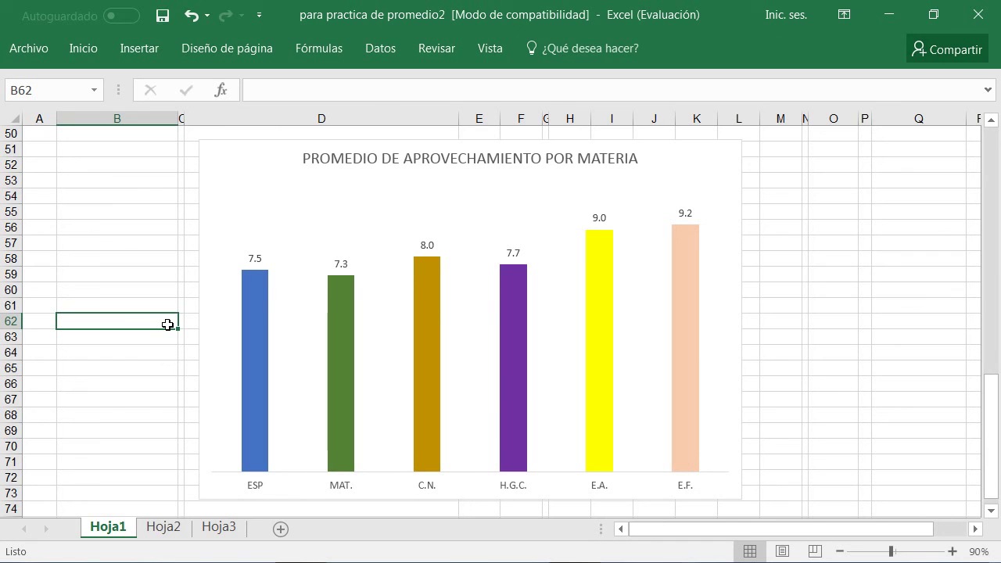